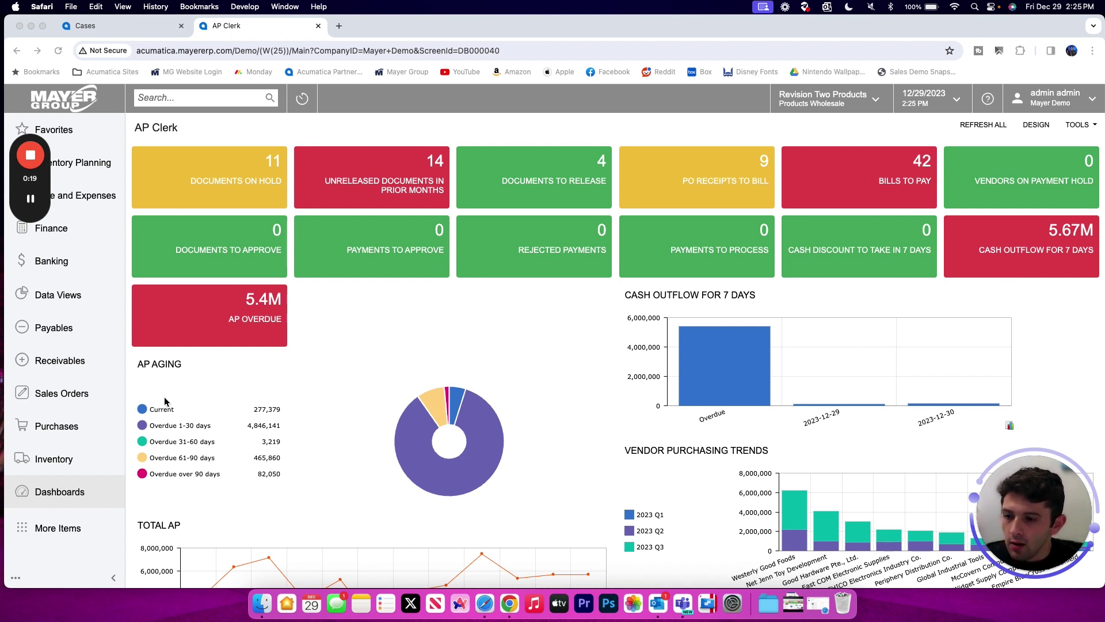
# Open the Inventory workspace from the AP Clerk dashboard's left sidebar.
pyautogui.click(55, 463)
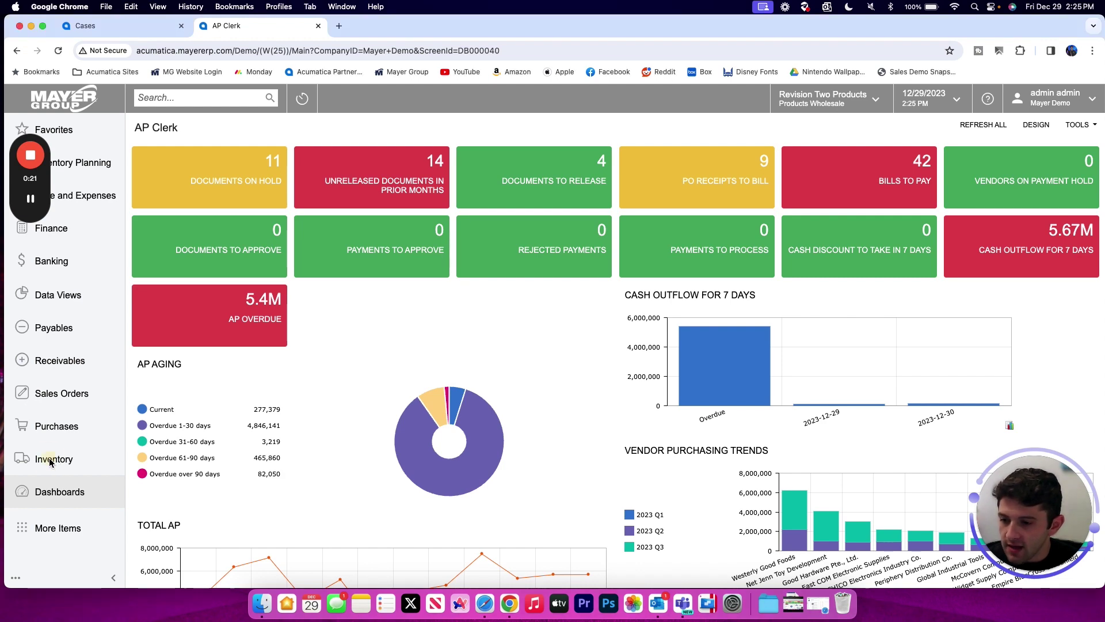
# Open Stock Items under Inventory Profiles to list all 288 inventory records.
pyautogui.scroll(-2, 185, 443)
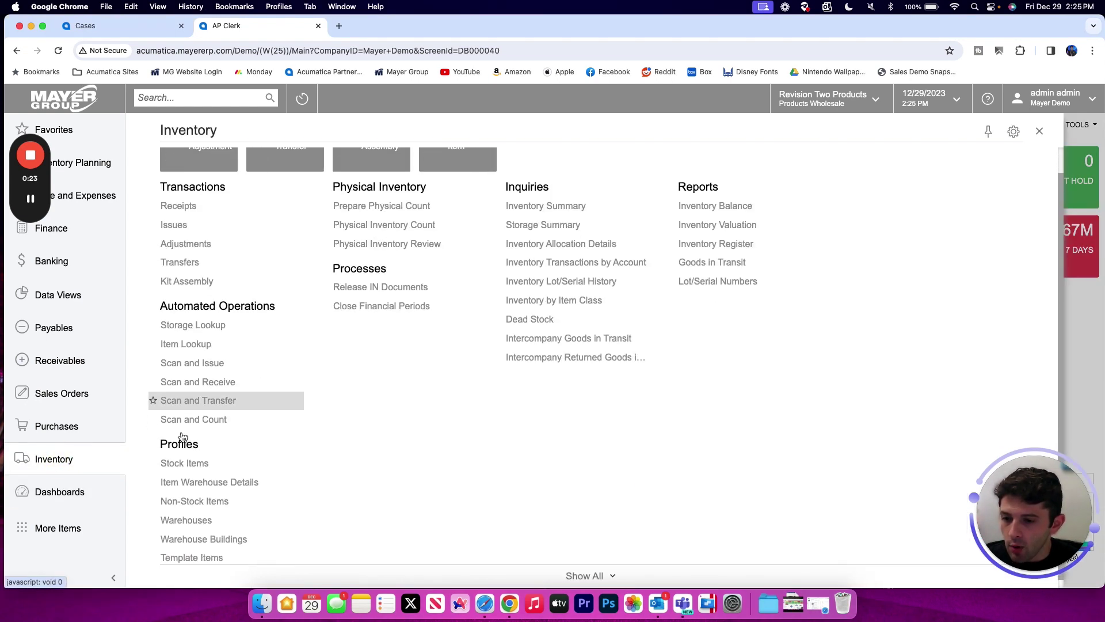
pyautogui.moveTo(288, 454)
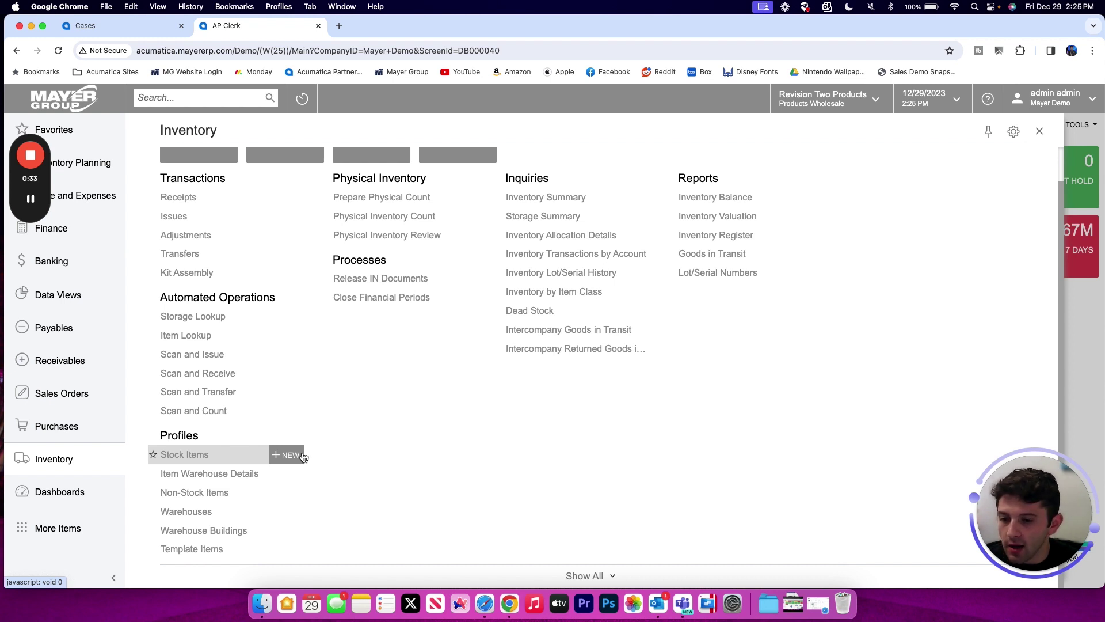
pyautogui.click(216, 456)
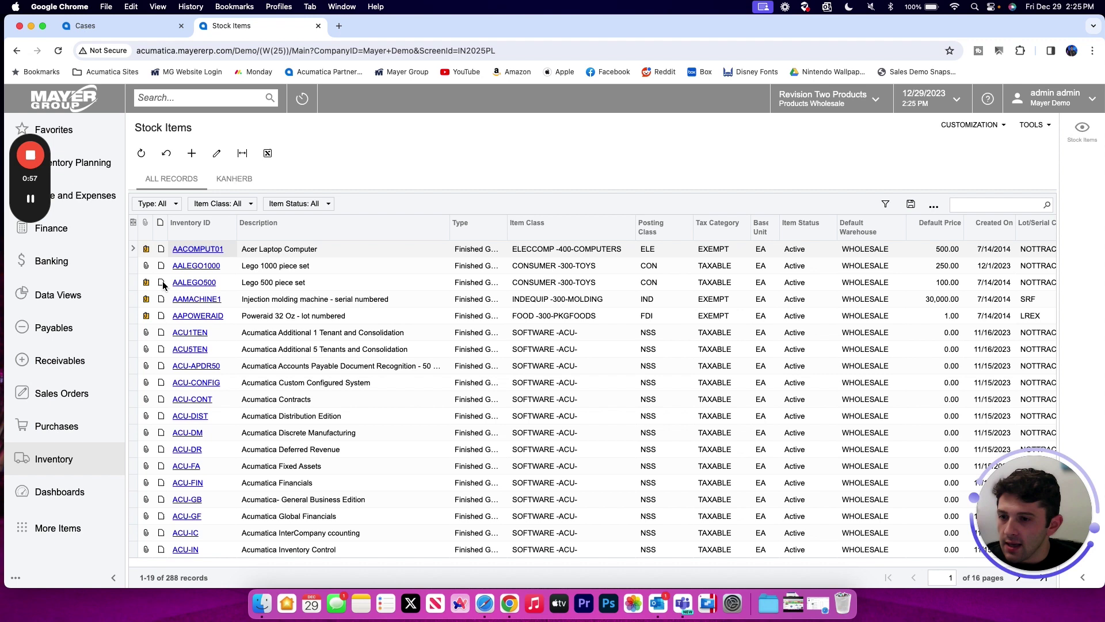
# Create stock item TEST described 'Test Inventory Item for Training', leaving Product Manager empty.
pyautogui.click(196, 163)
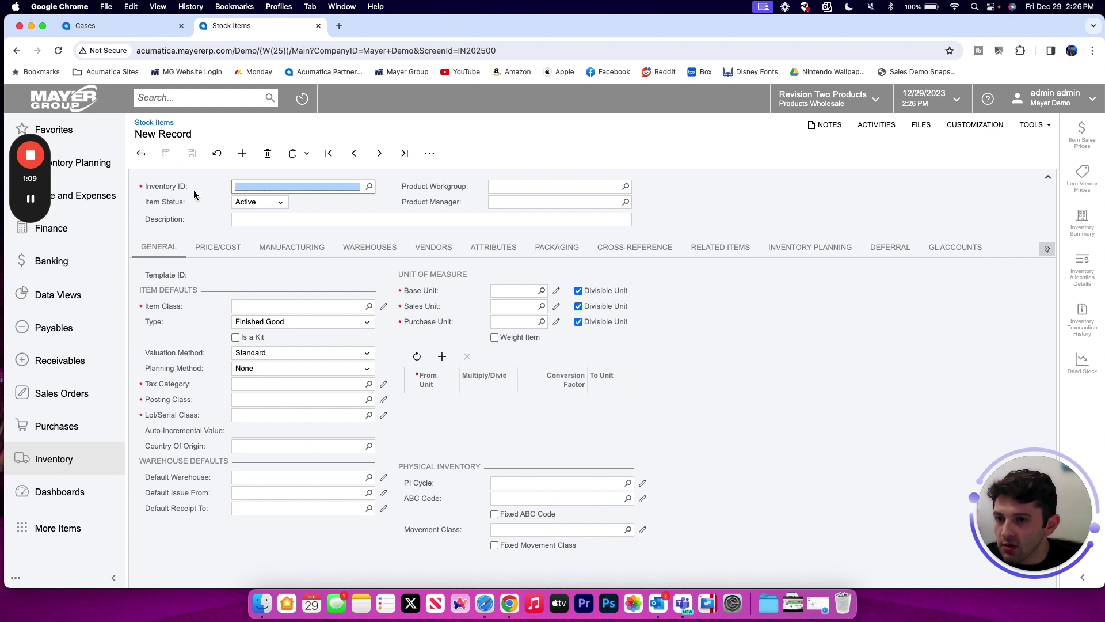
pyautogui.write('TEST')
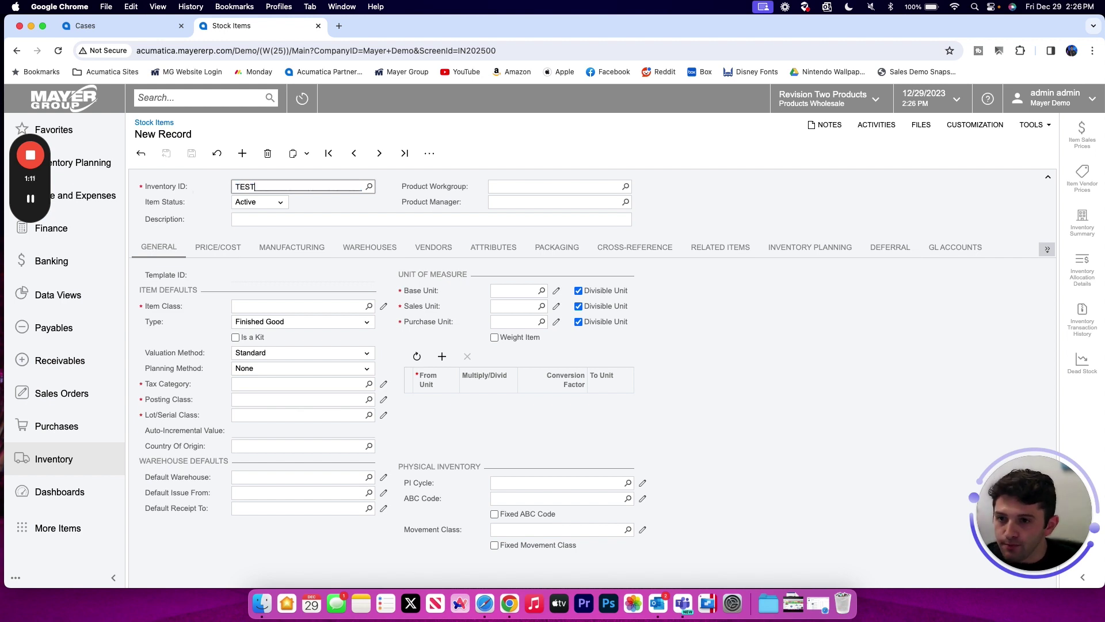
pyautogui.press('Tab')
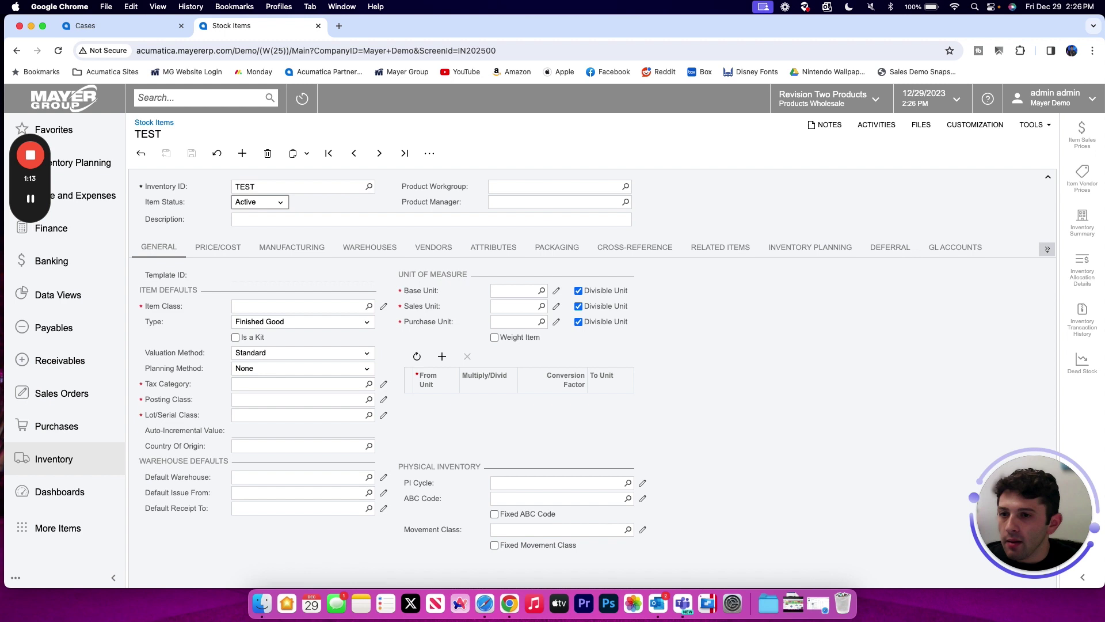
pyautogui.click(259, 216)
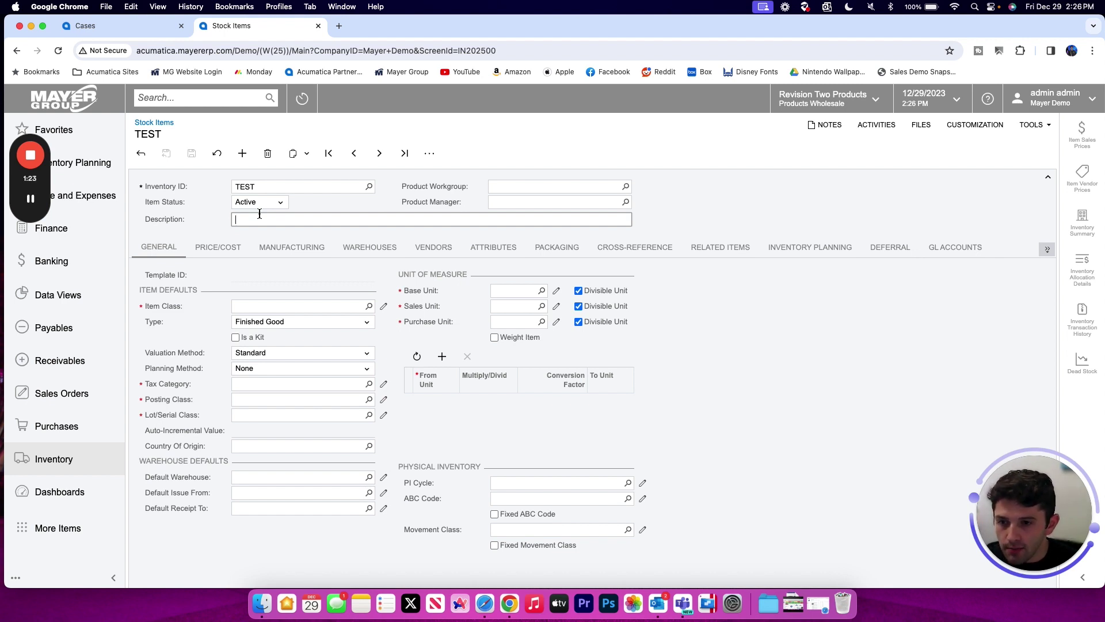
pyautogui.write('Test Inventory It')
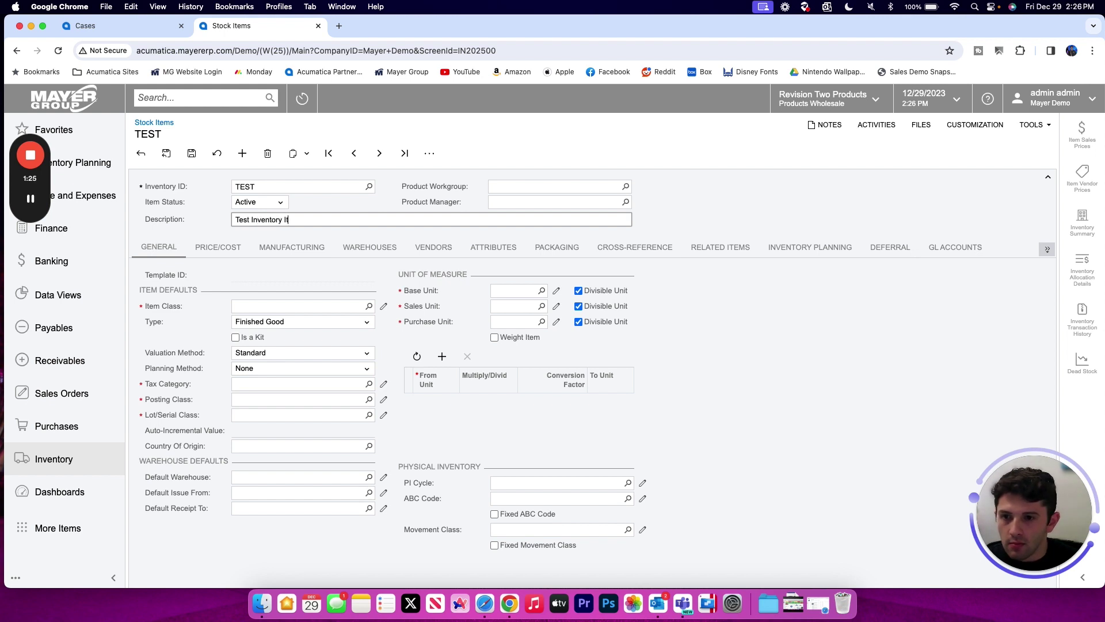
pyautogui.write('em for Training')
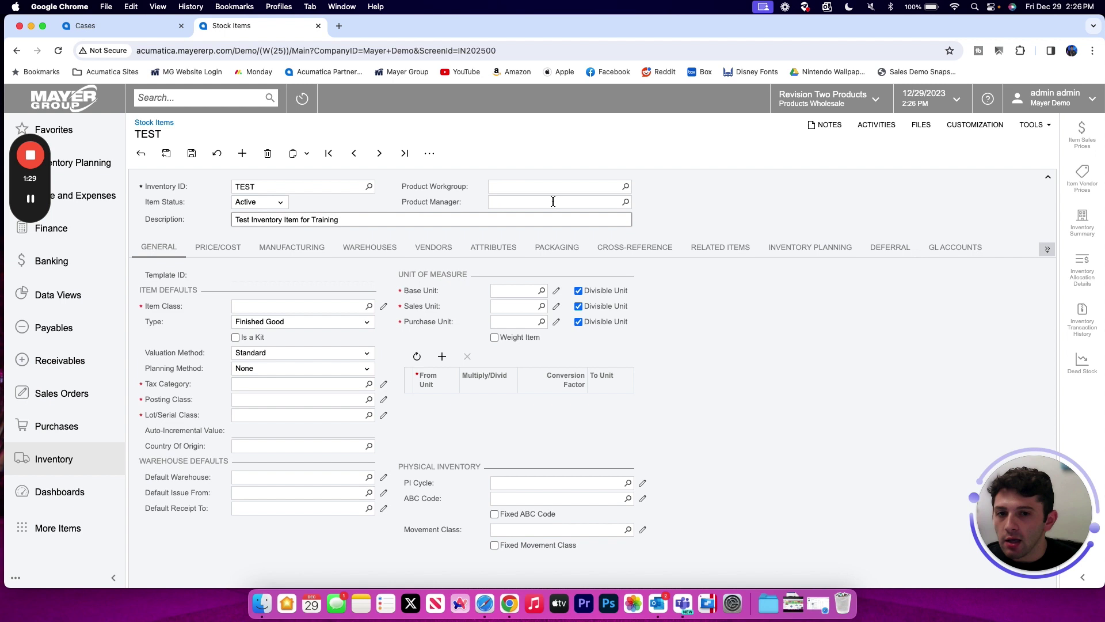
pyautogui.click(627, 202)
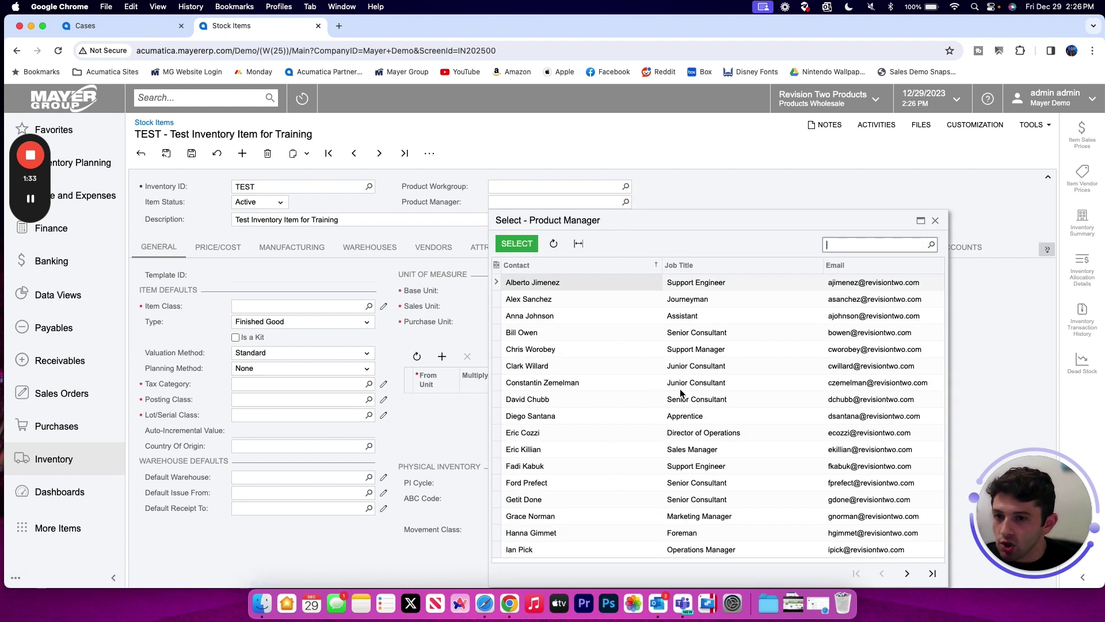
pyautogui.click(936, 221)
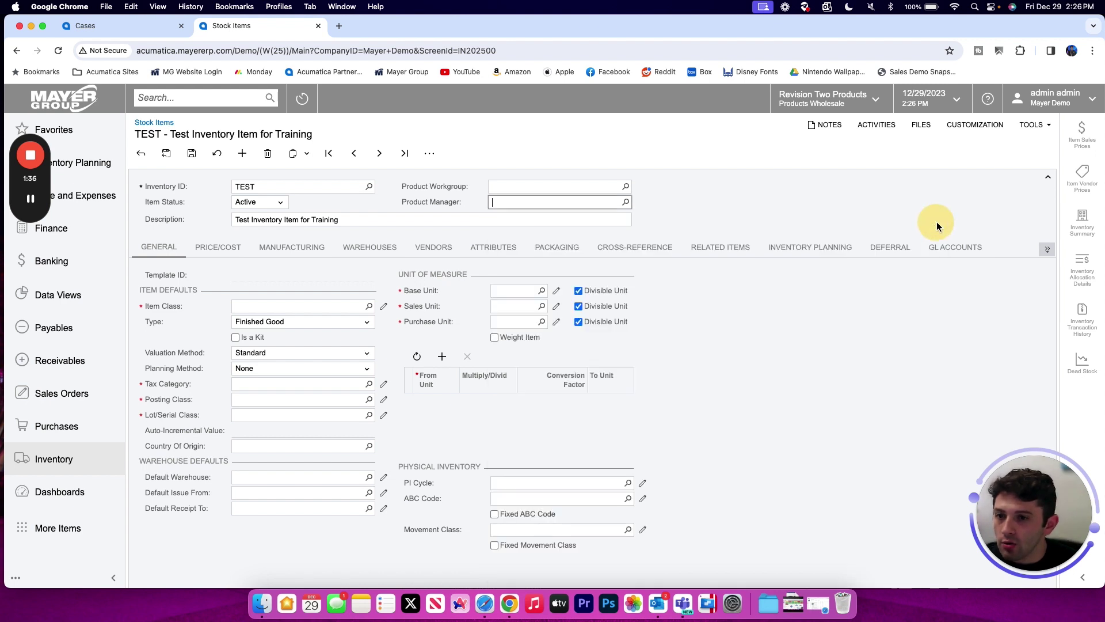
# Assign item class ALLOTHER, keeping Finished Good type and EA as base unit.
pyautogui.click(369, 306)
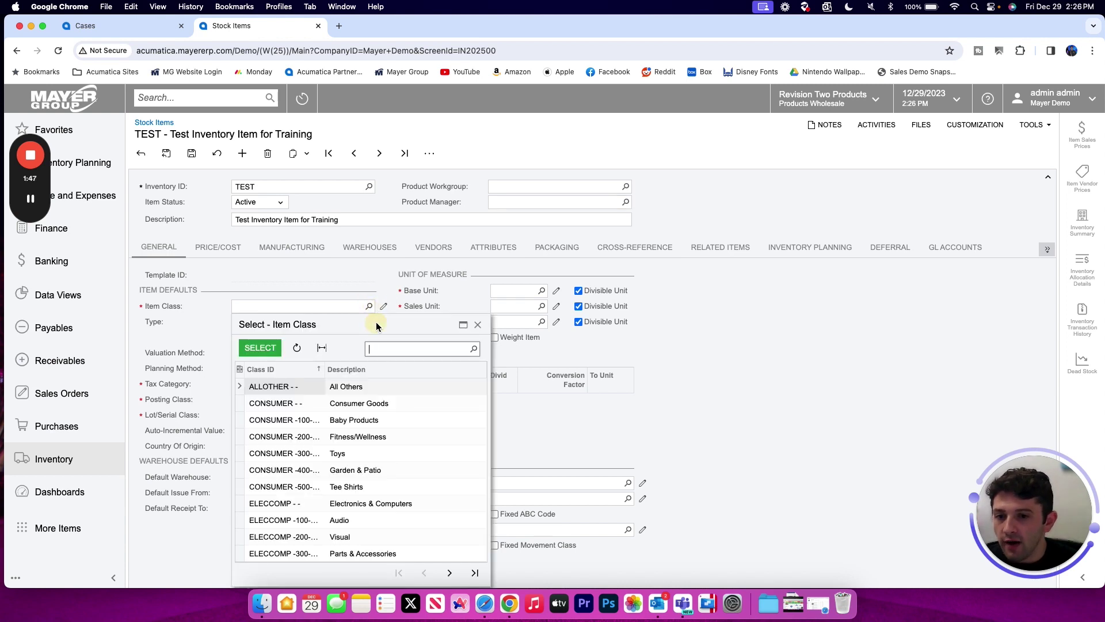
pyautogui.moveTo(378, 325); pyautogui.dragTo(723, 162)
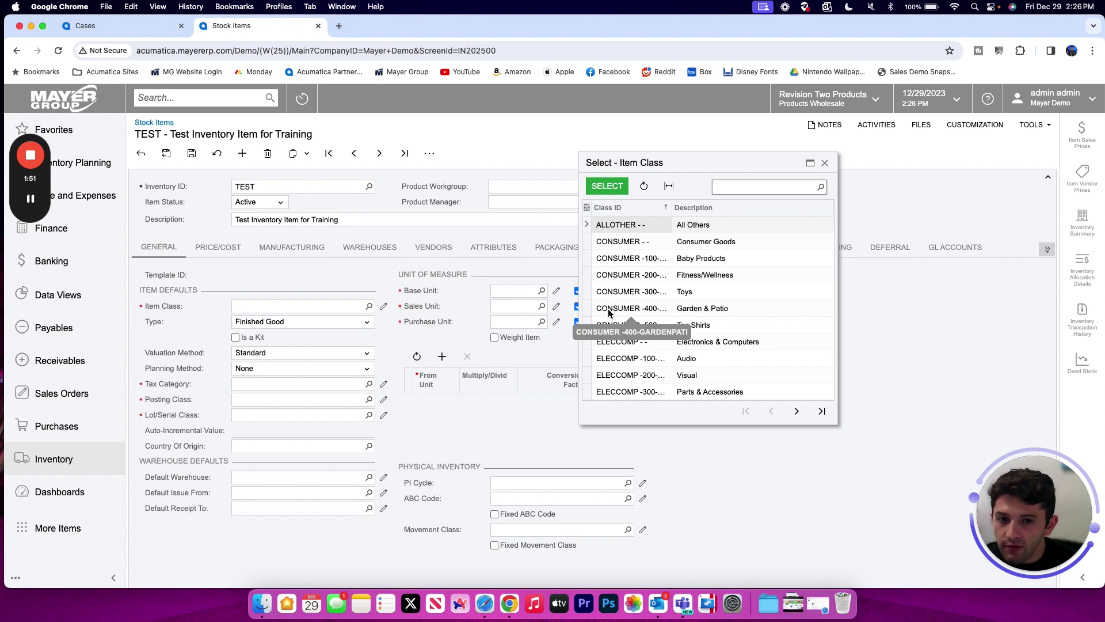
pyautogui.doubleClick(639, 229)
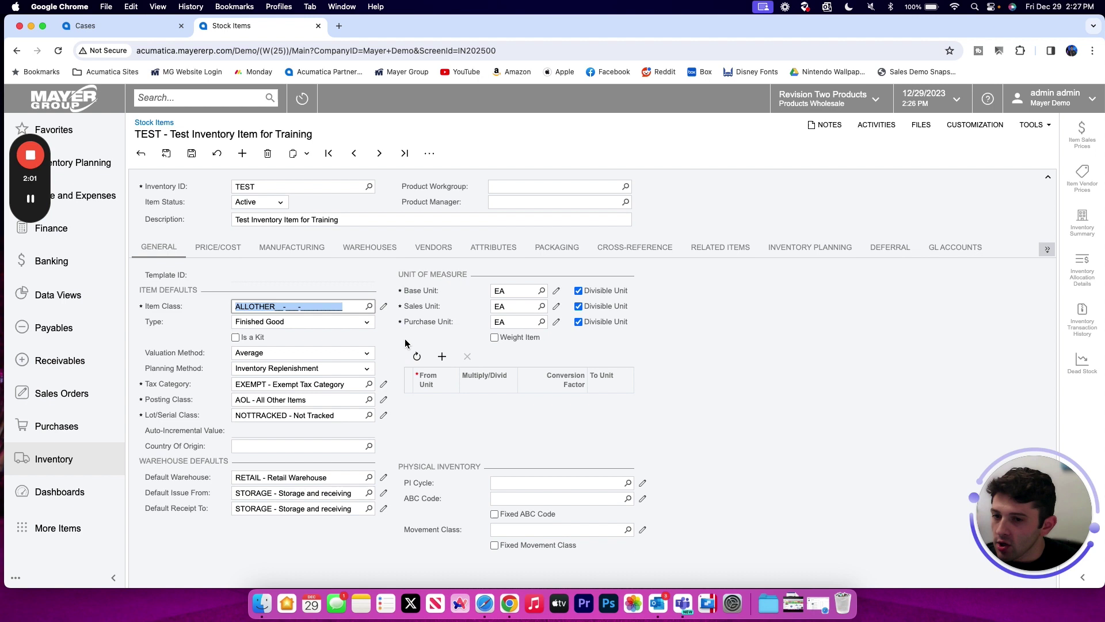
pyautogui.click(328, 324)
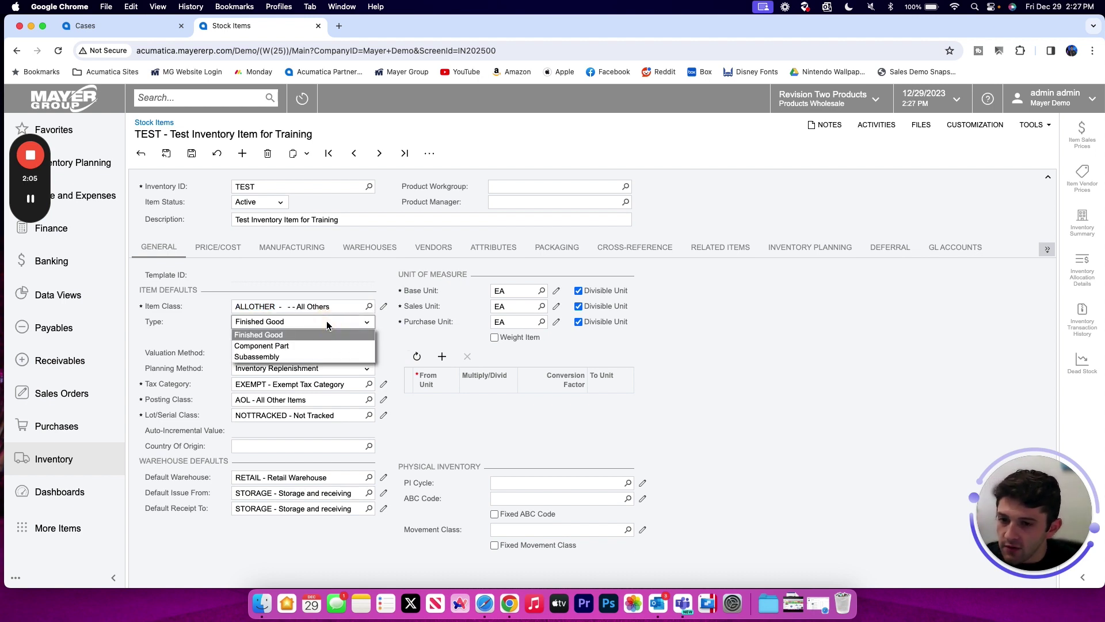
pyautogui.click(340, 320)
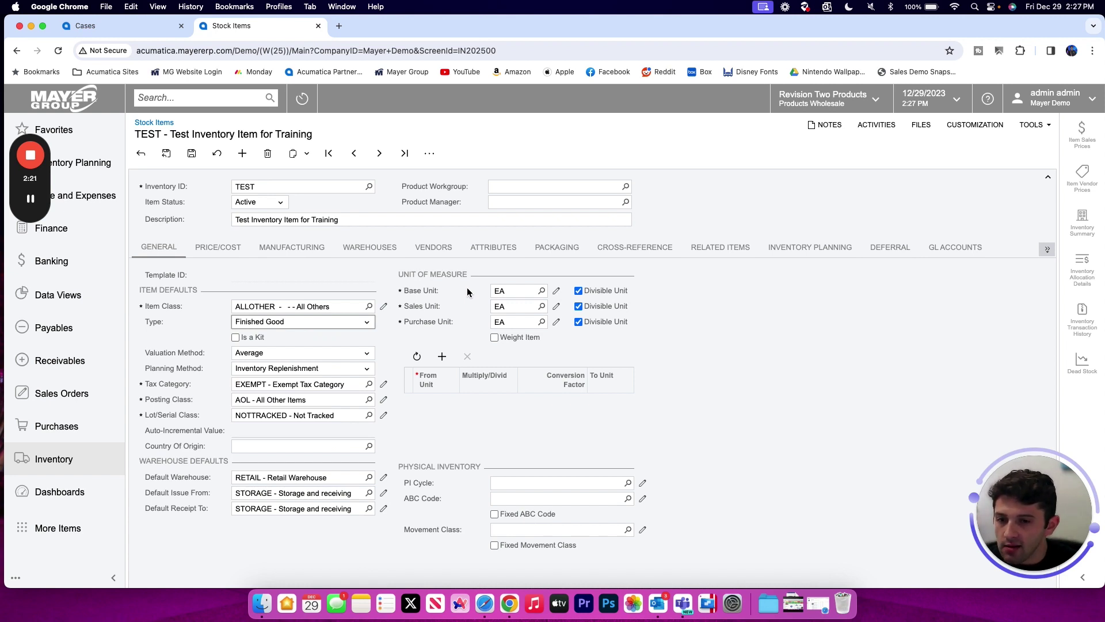
pyautogui.click(541, 291)
pyautogui.moveTo(590, 309); pyautogui.dragTo(672, 208)
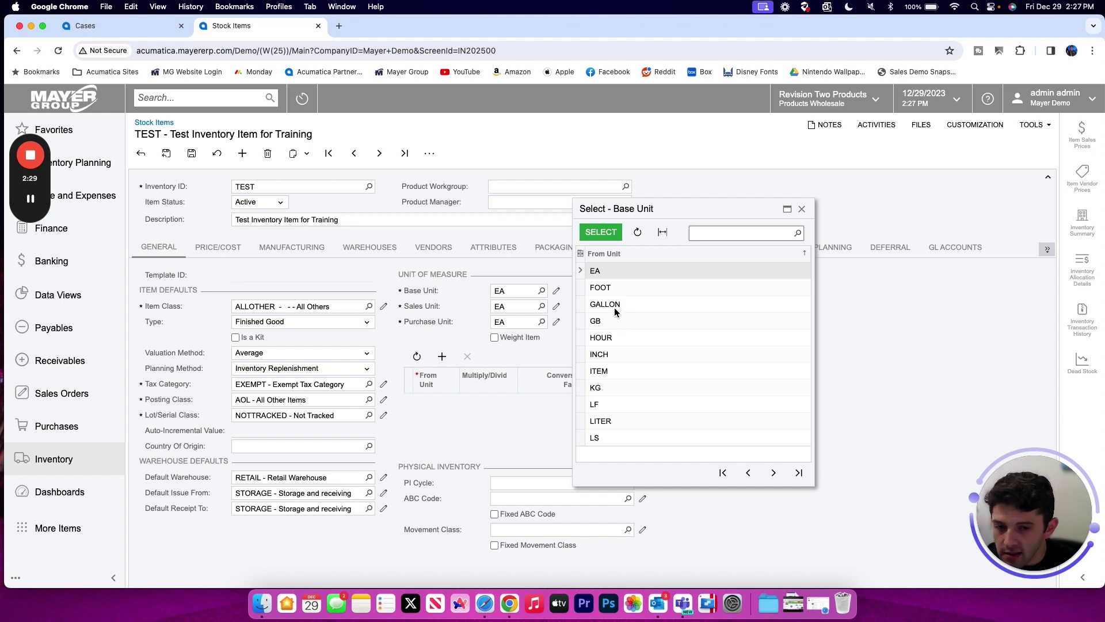
pyautogui.click(426, 329)
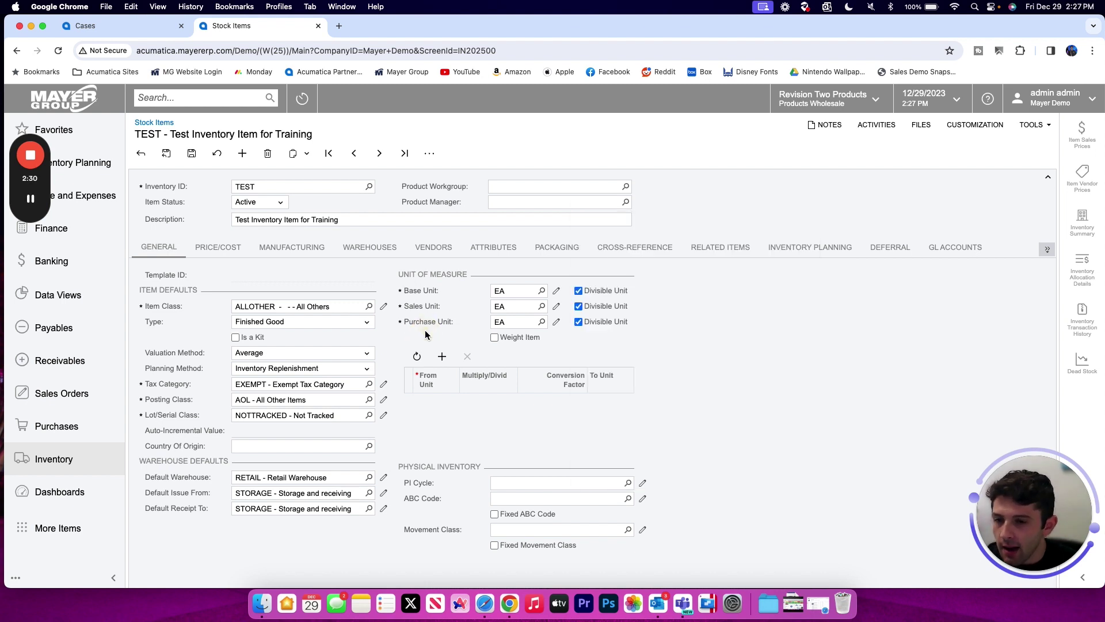
pyautogui.click(383, 307)
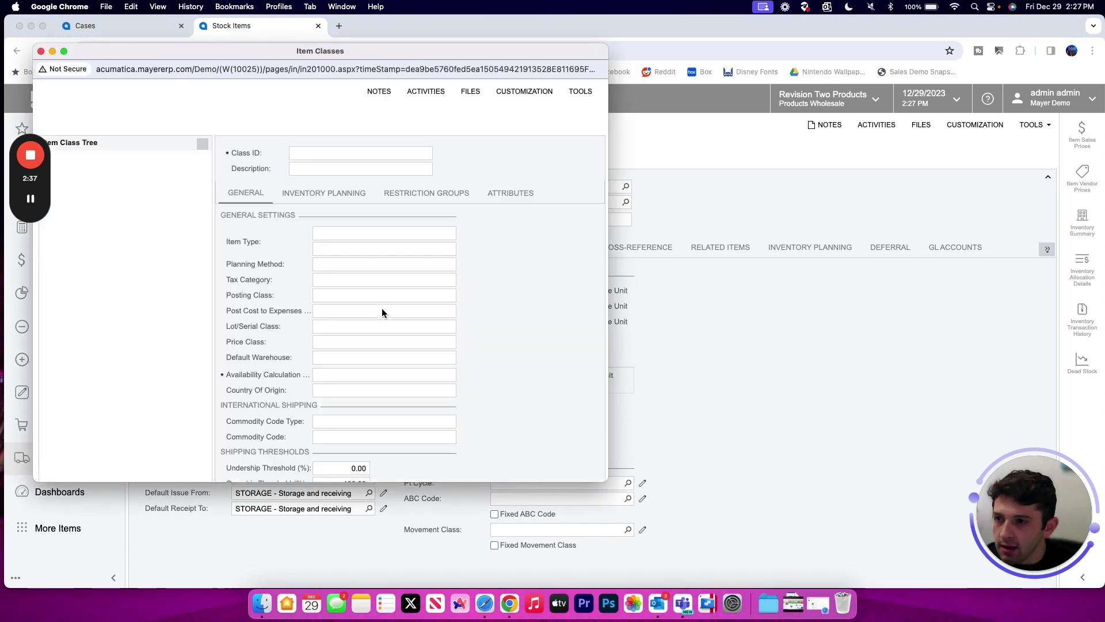
pyautogui.scroll(-2, 374, 299)
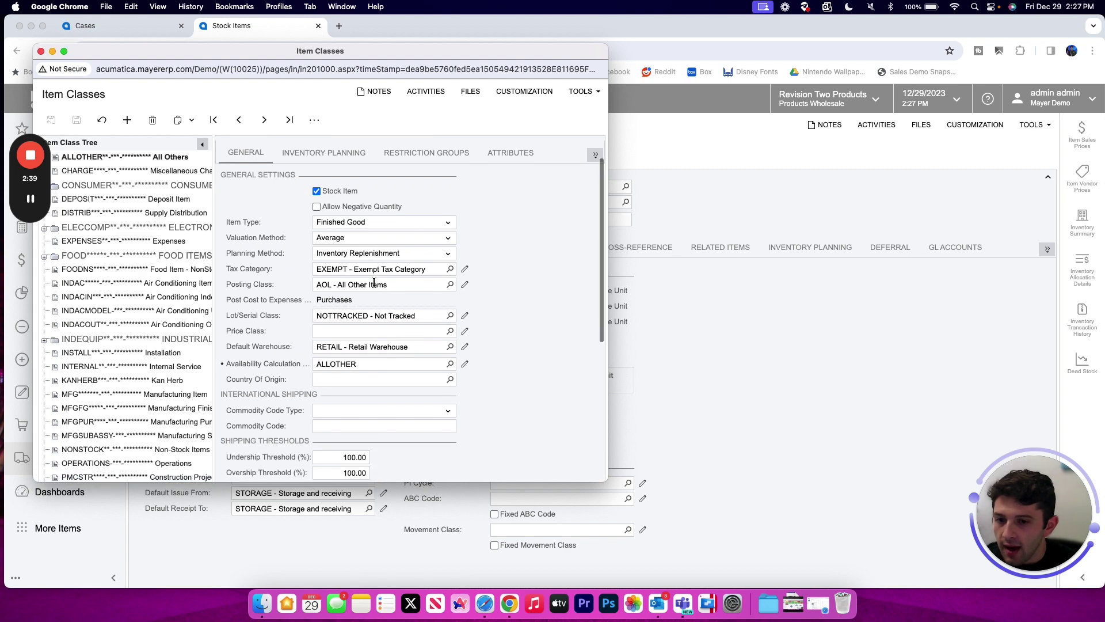
pyautogui.scroll(2, 399, 196)
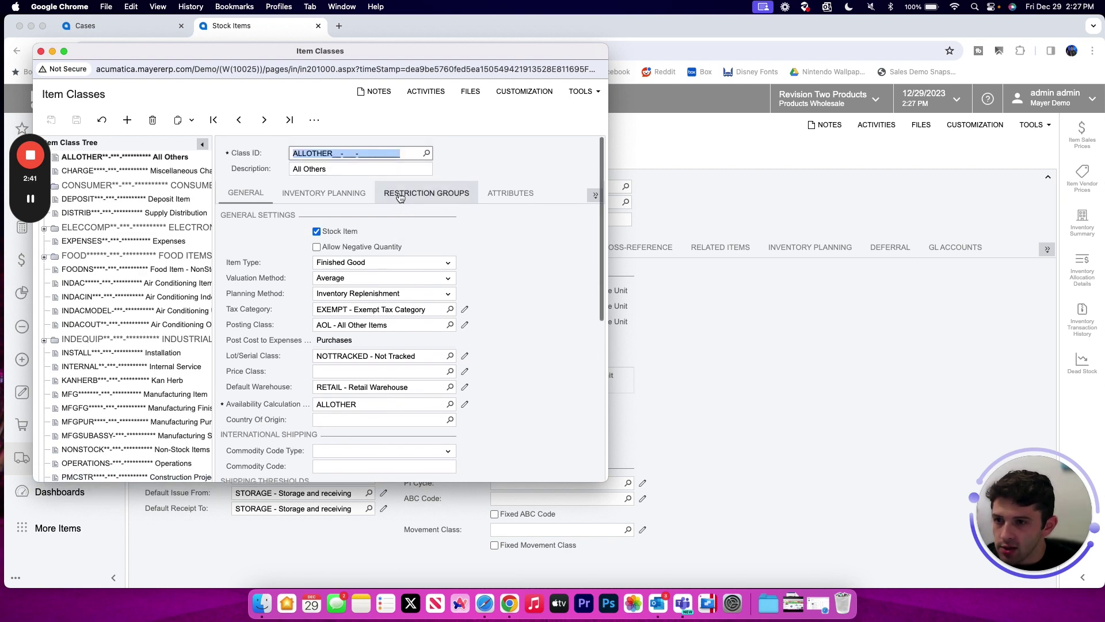
pyautogui.click(41, 51)
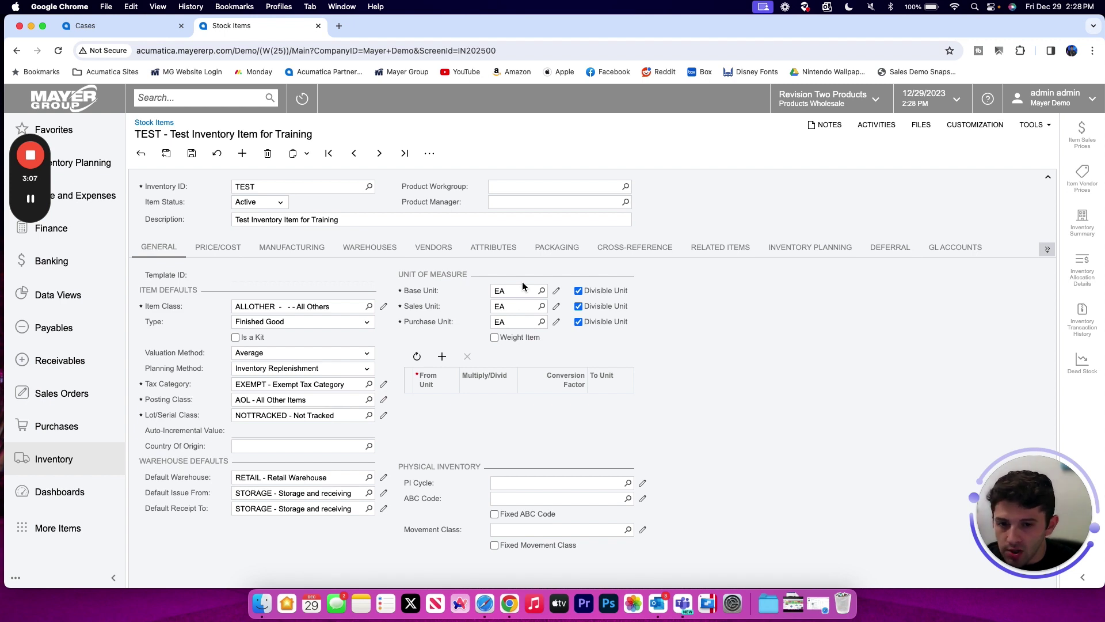
# Add a BOX-to-EA unit conversion with factor 12 and save the item.
pyautogui.click(442, 356)
pyautogui.click(464, 401)
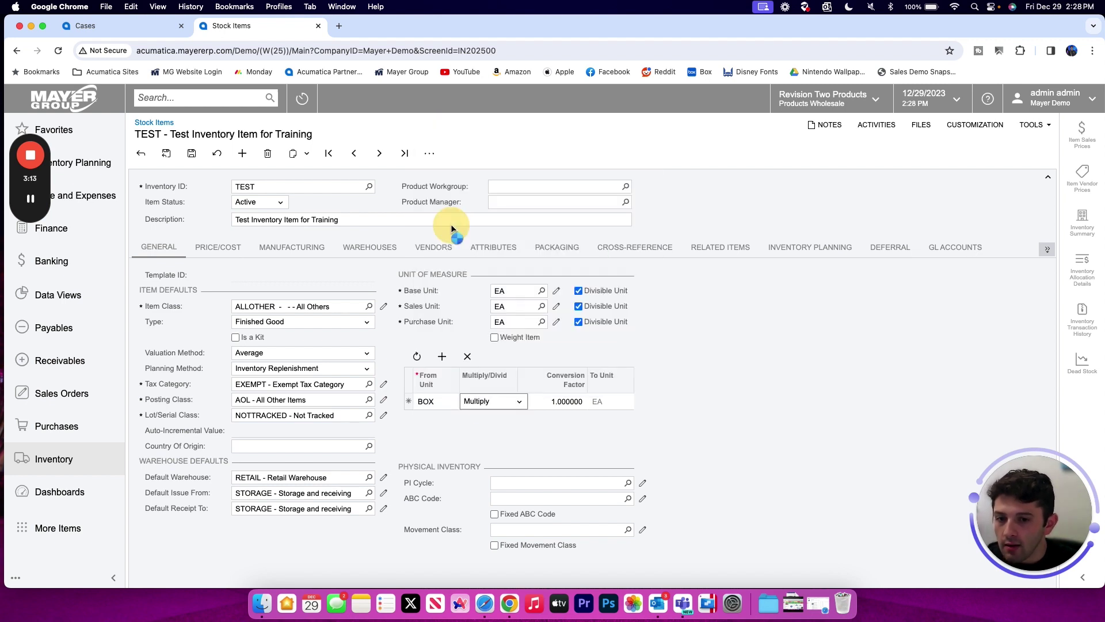
pyautogui.click(539, 402)
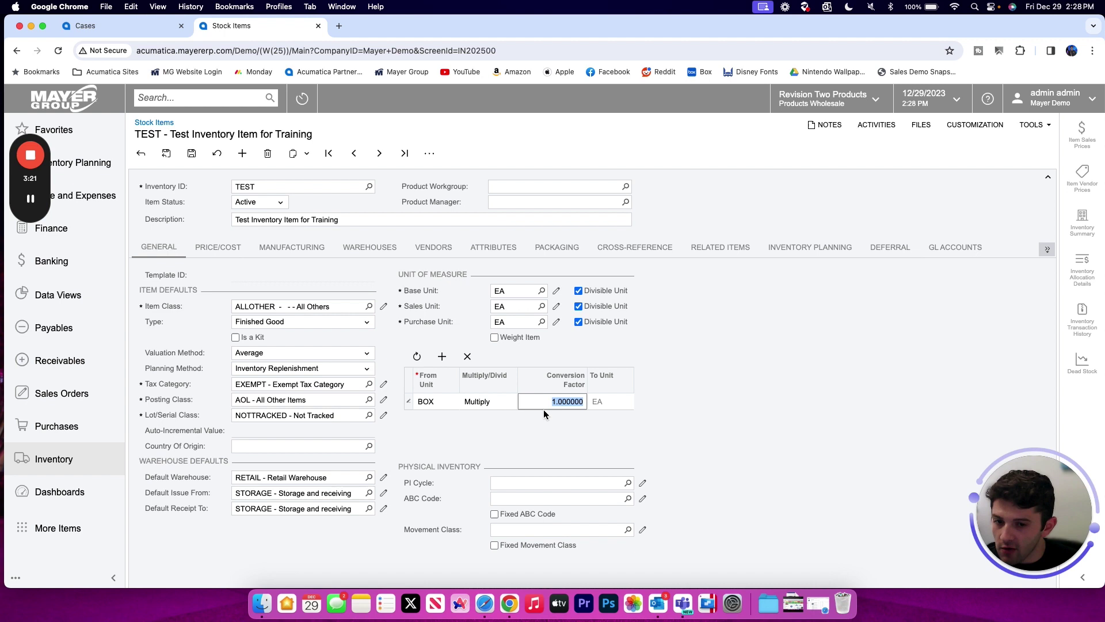
pyautogui.write('12')
pyautogui.click(520, 436)
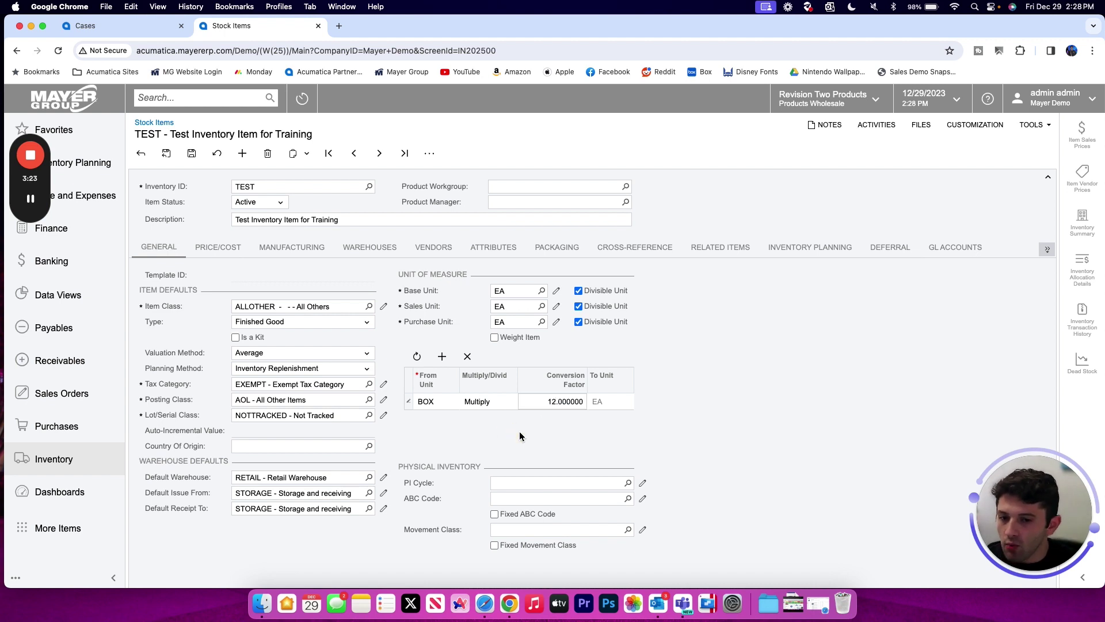
pyautogui.click(192, 153)
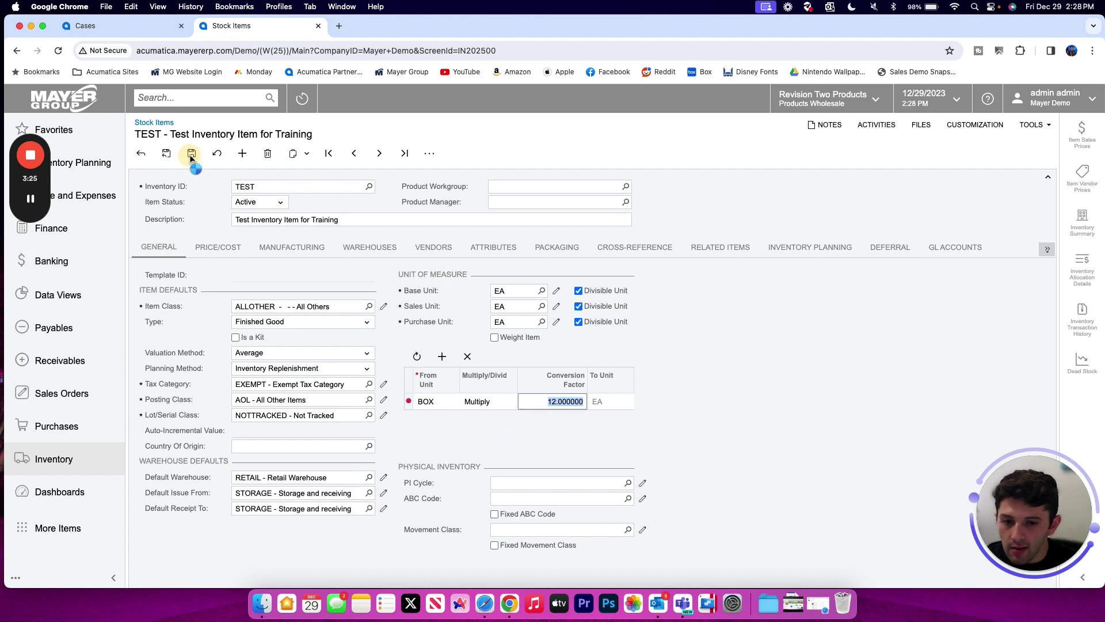
# Set the default price to 15.00 on the Price/Cost tab and save.
pyautogui.click(210, 248)
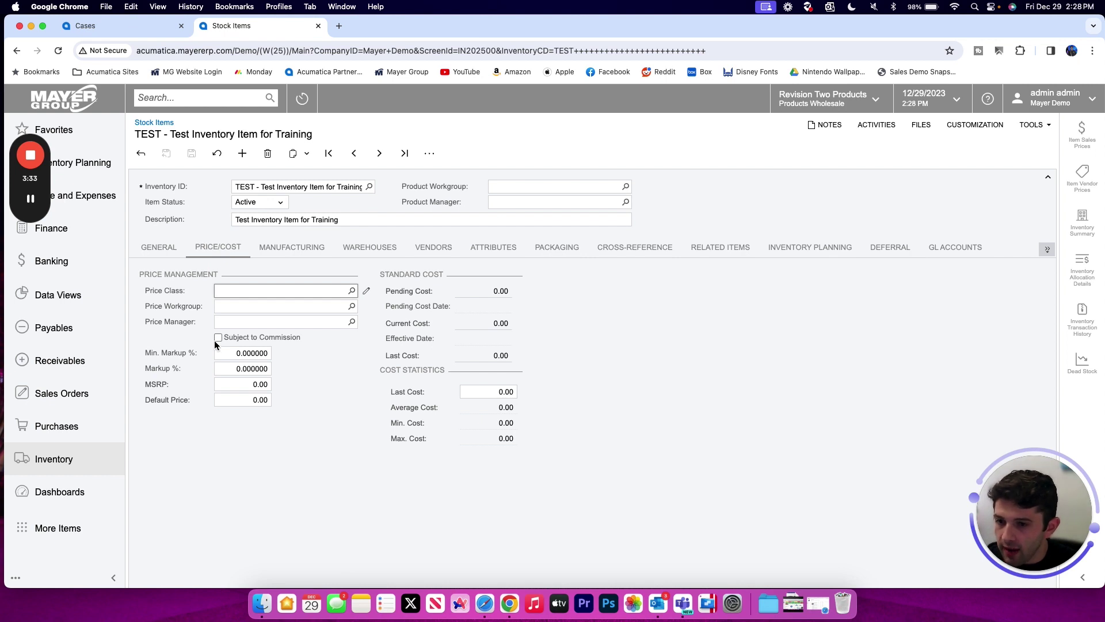
pyautogui.click(236, 400)
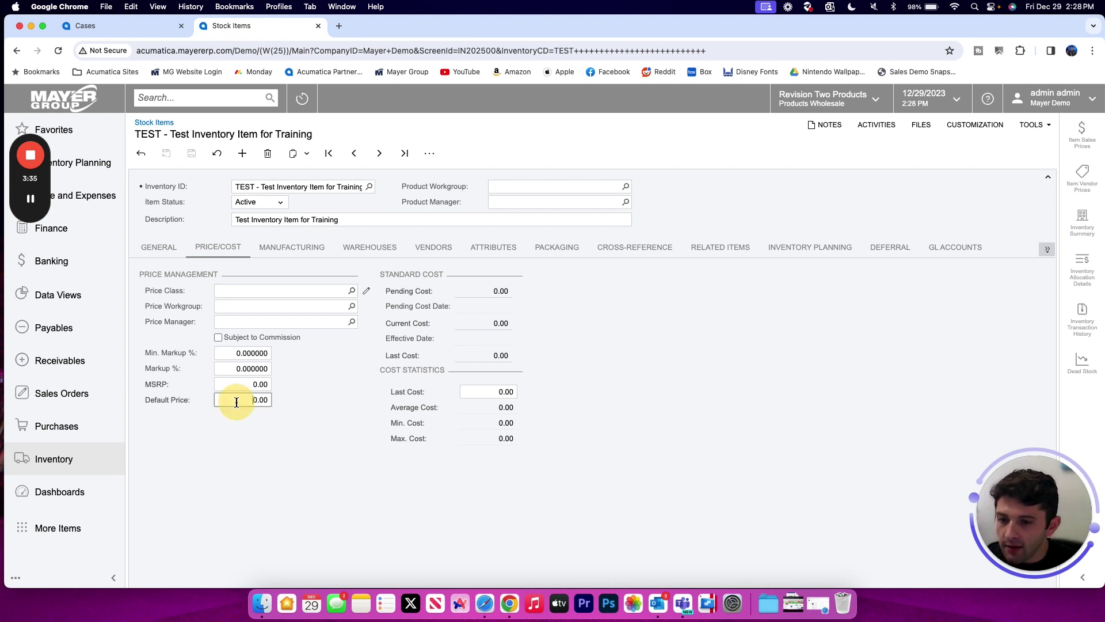
pyautogui.doubleClick(236, 401)
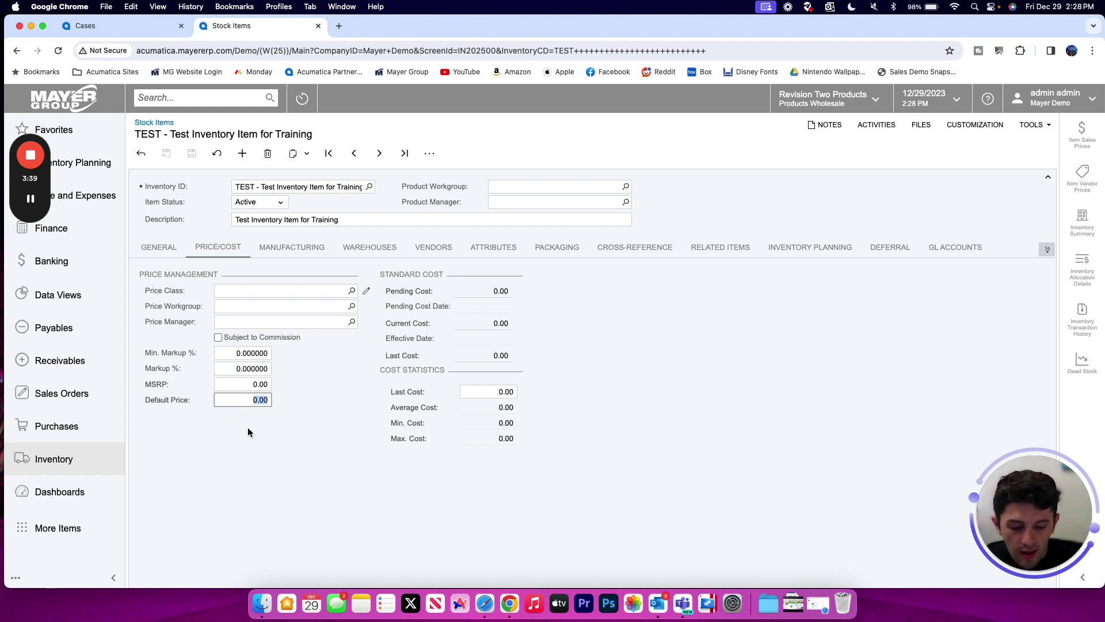
pyautogui.write('15')
pyautogui.click(265, 456)
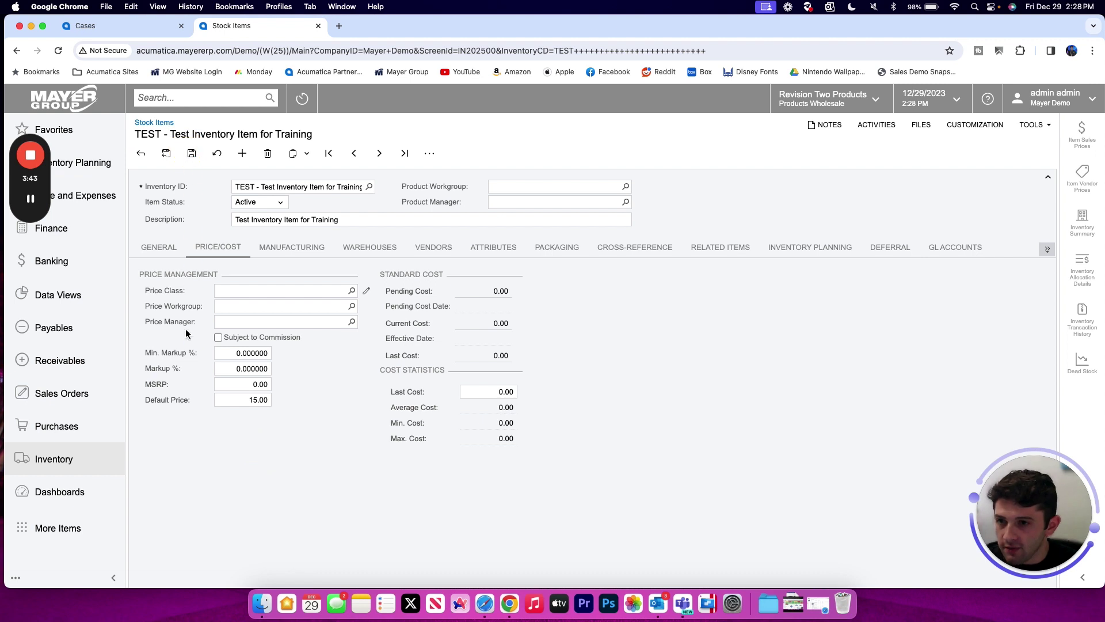
pyautogui.hotkey('ctrl', 's')
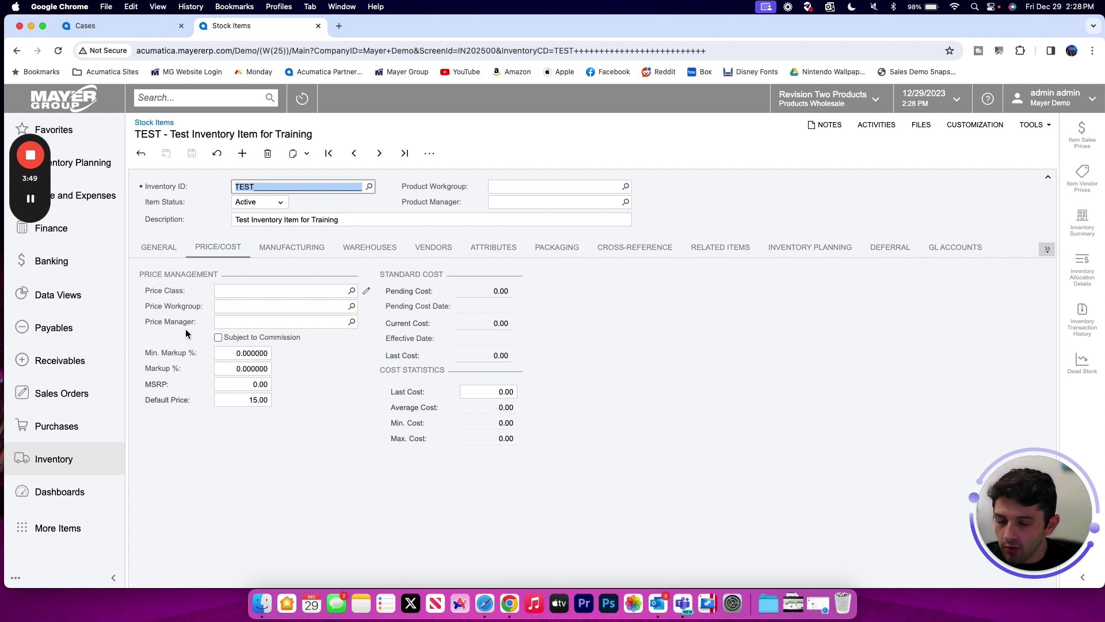
# Review the default price, MSRP and last cost values, then return to General.
pyautogui.click(243, 400)
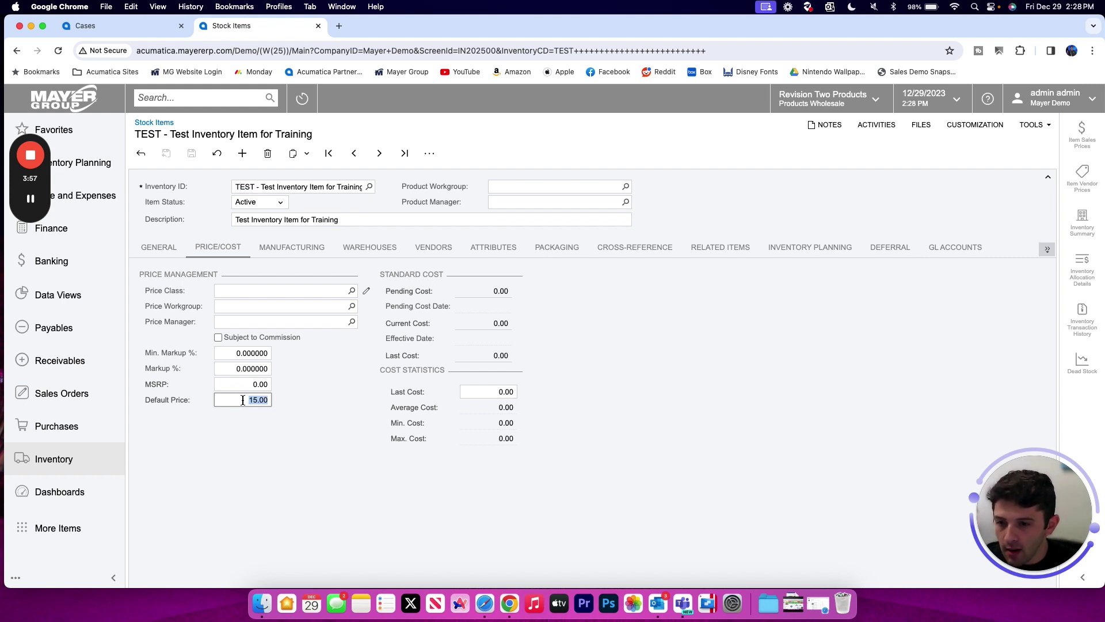
pyautogui.click(232, 385)
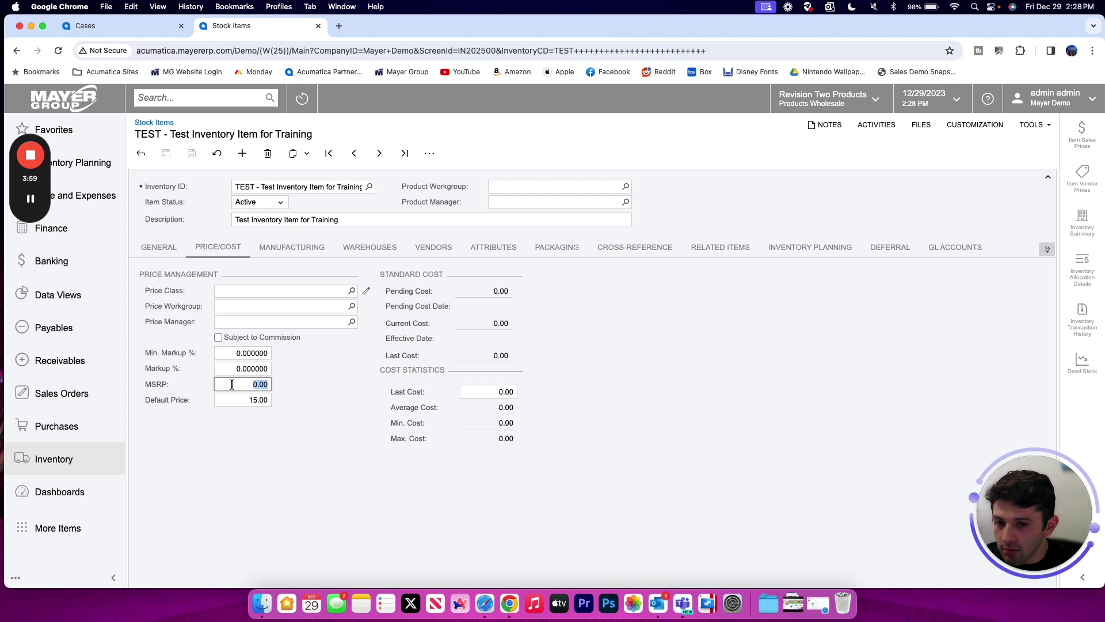
pyautogui.click(478, 391)
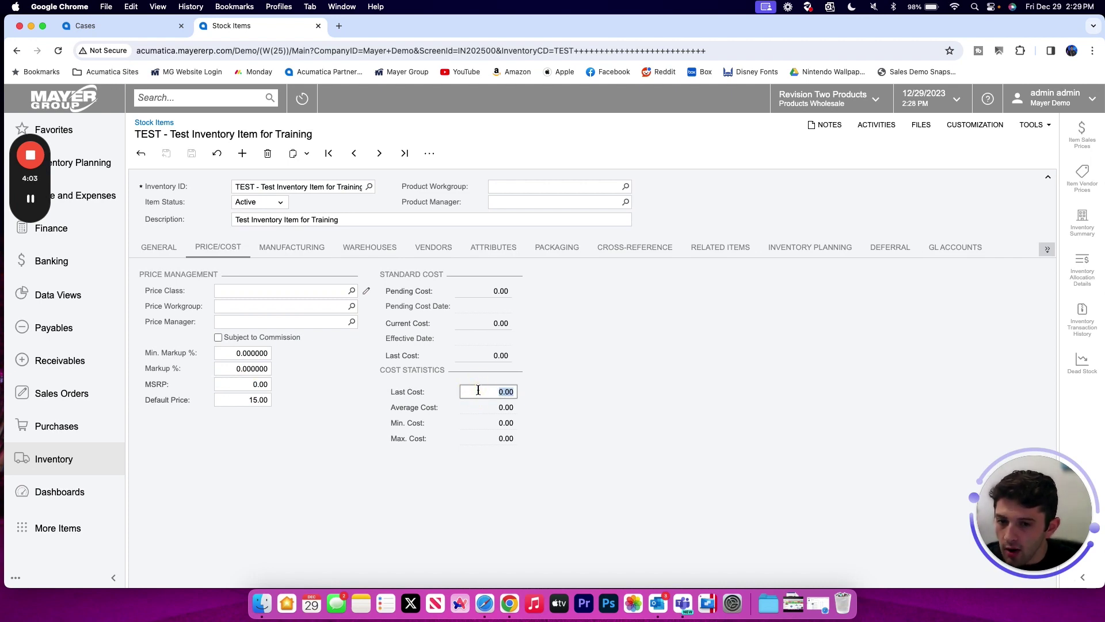
pyautogui.click(159, 247)
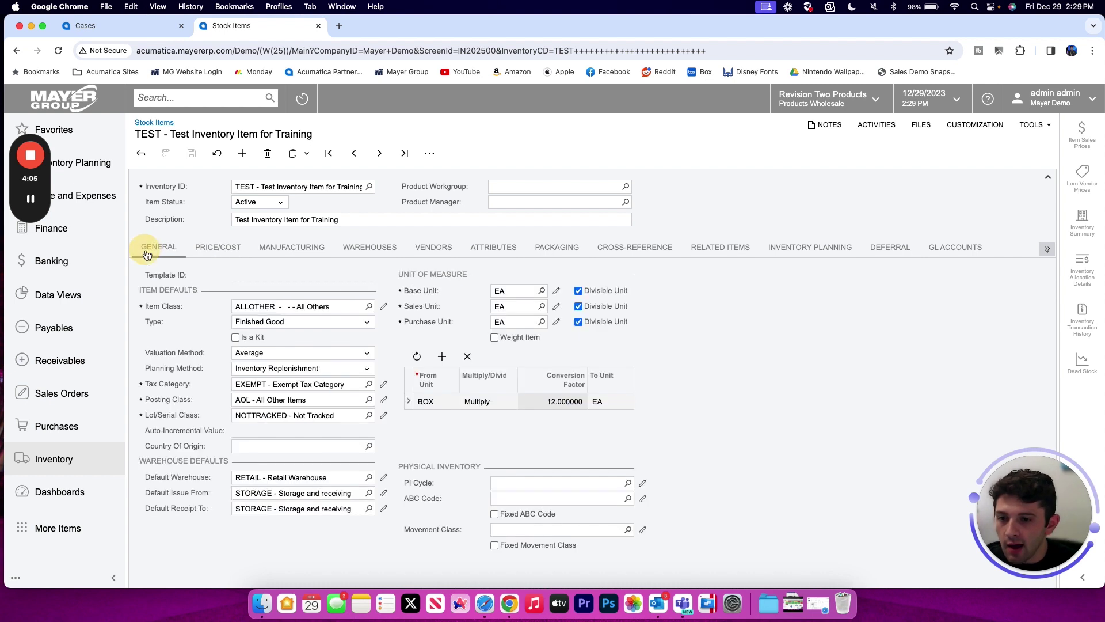
# Change the valuation method to Standard and save.
pyautogui.click(318, 350)
pyautogui.click(300, 366)
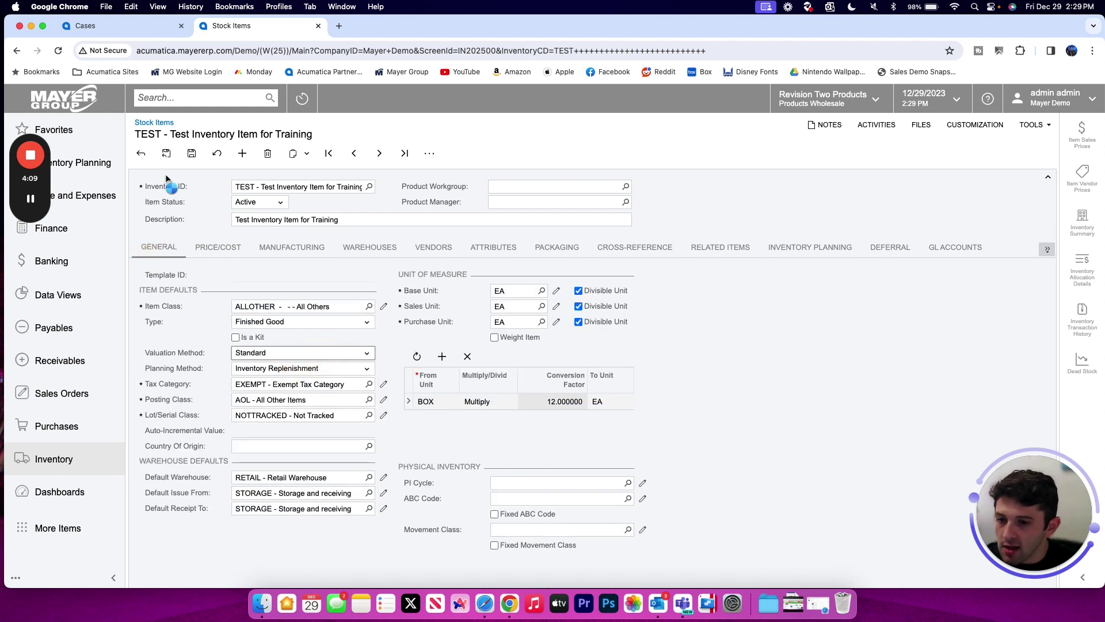
pyautogui.click(191, 154)
# Enter a pending cost of 5.00, apply Update Cost, and save.
pyautogui.click(216, 251)
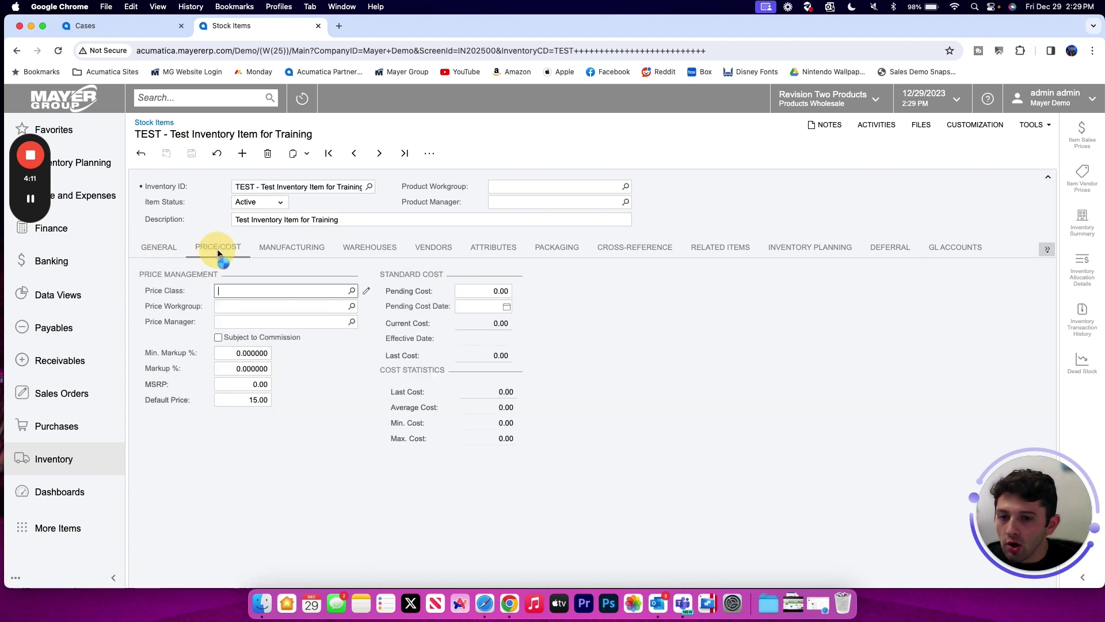
pyautogui.click(487, 291)
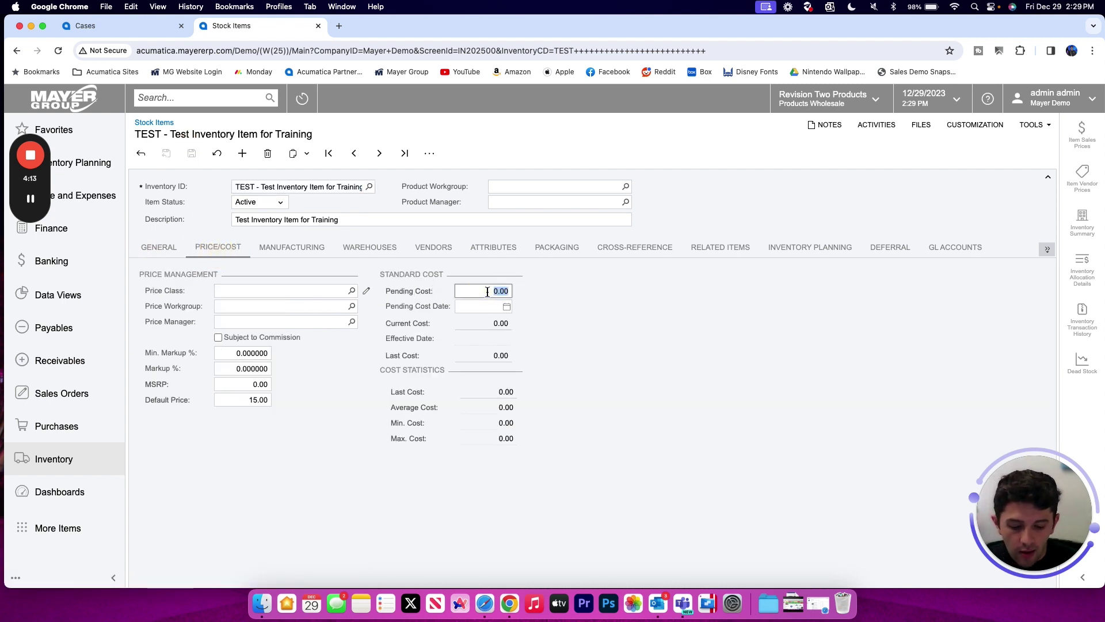
pyautogui.write('5')
pyautogui.click(602, 308)
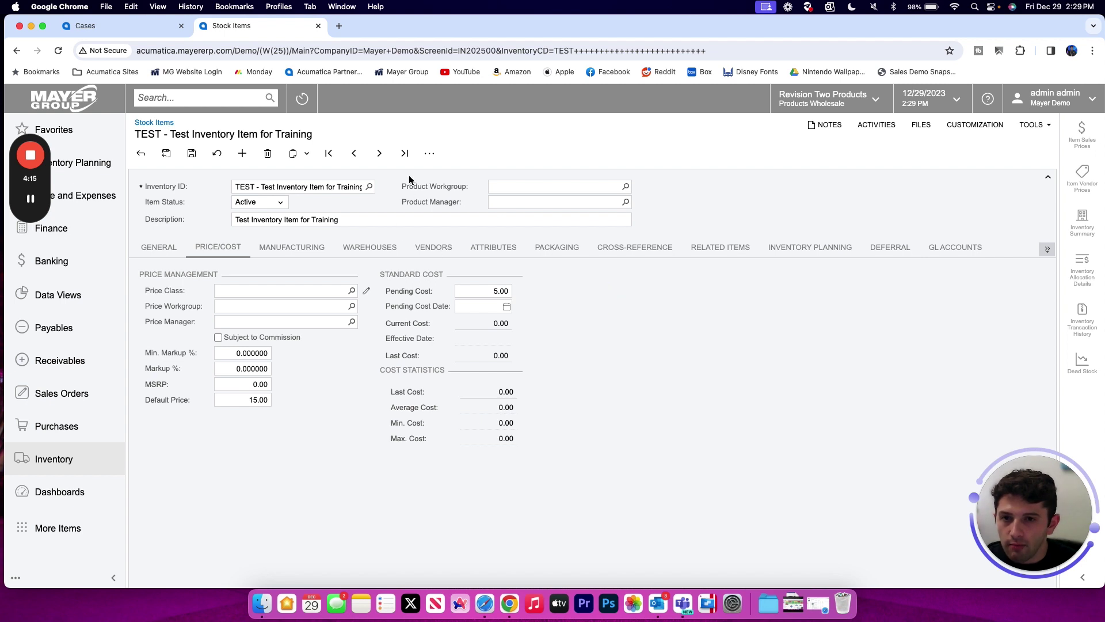
pyautogui.click(429, 153)
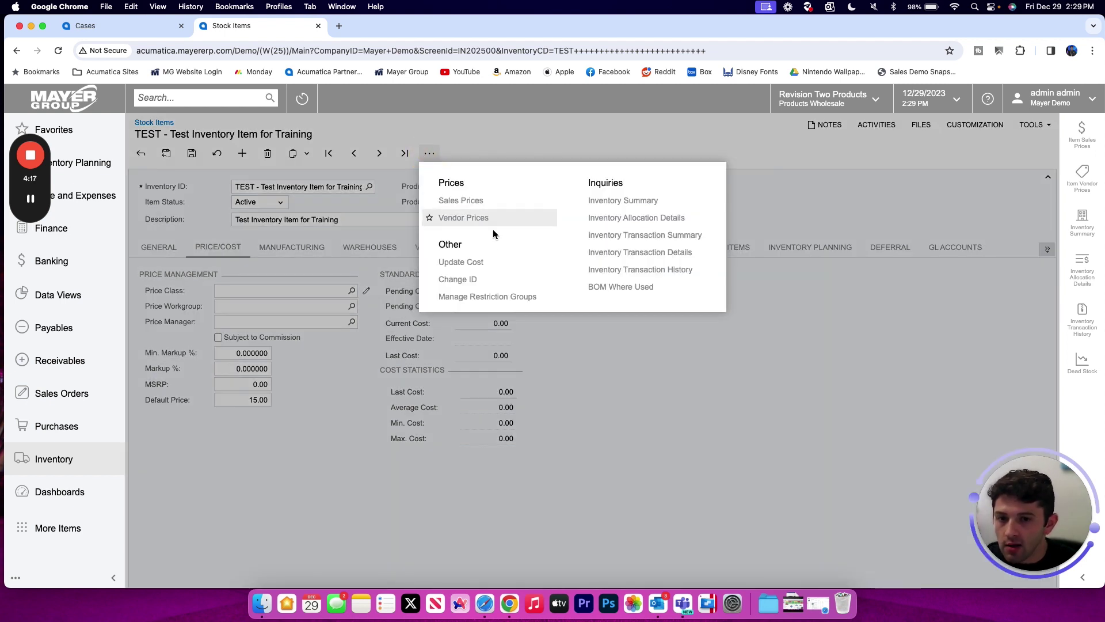
pyautogui.click(500, 266)
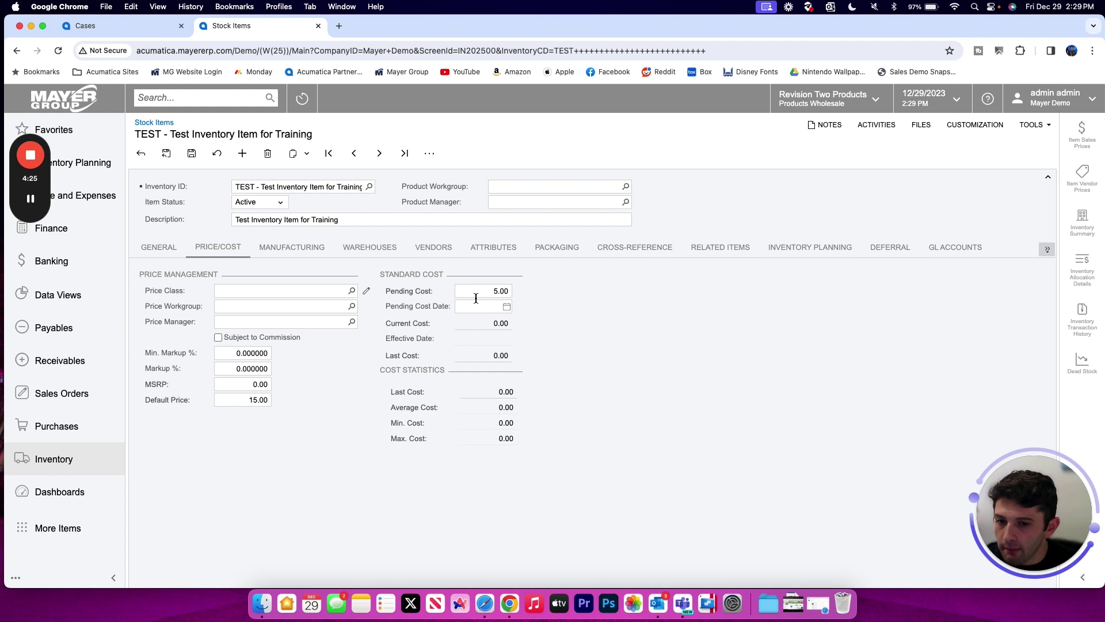
pyautogui.click(192, 153)
pyautogui.click(290, 247)
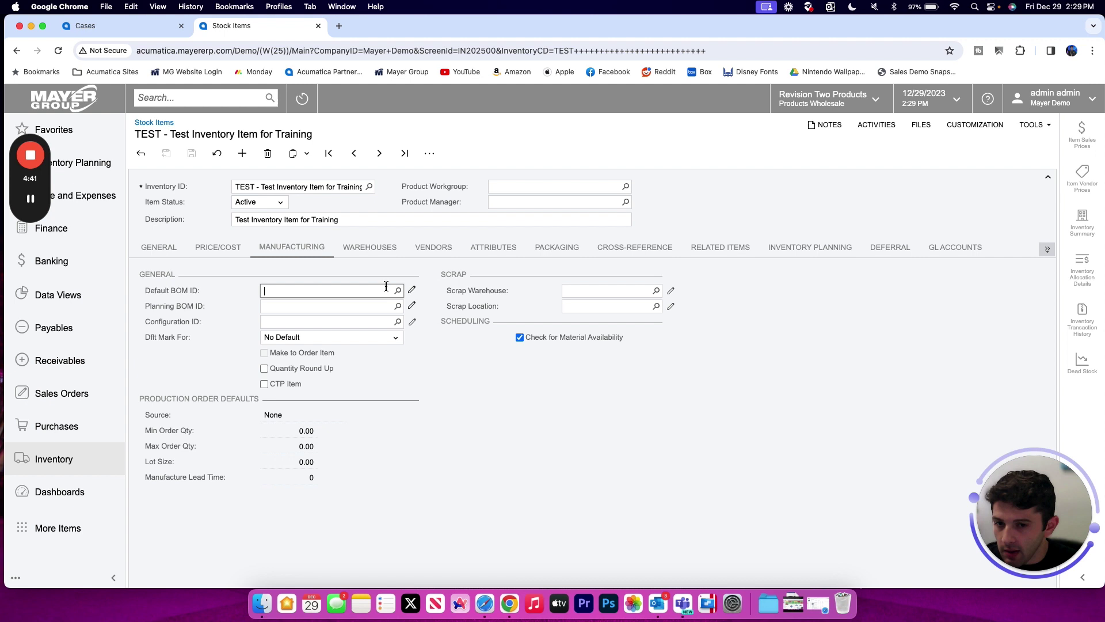
# Start a new bill of material from Default BOM ID, then close it unsaved.
pyautogui.click(412, 289)
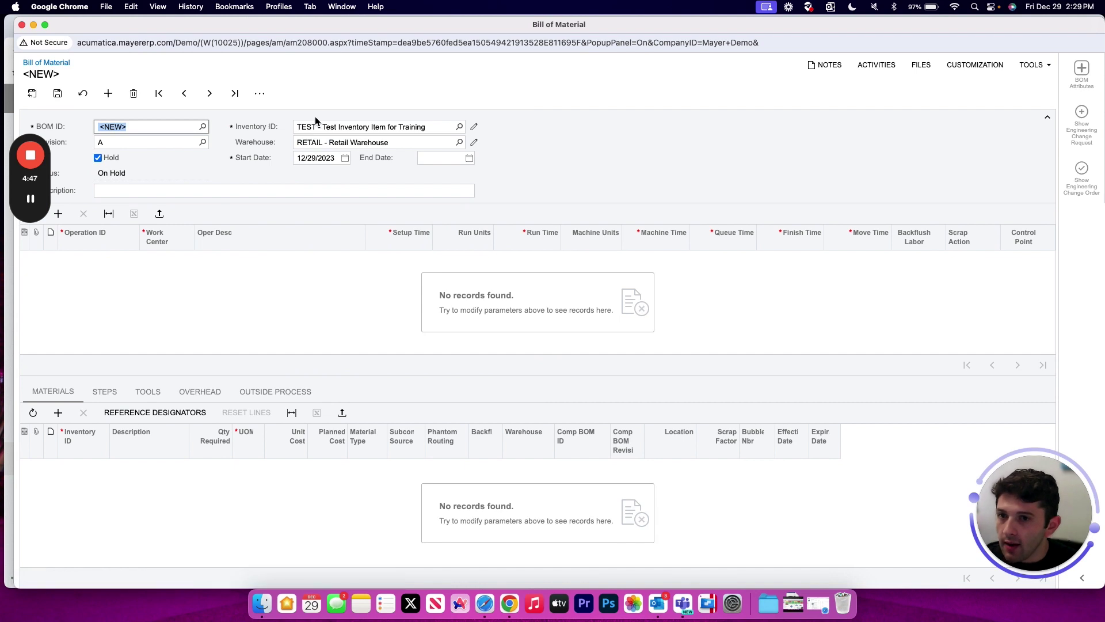
pyautogui.click(336, 127)
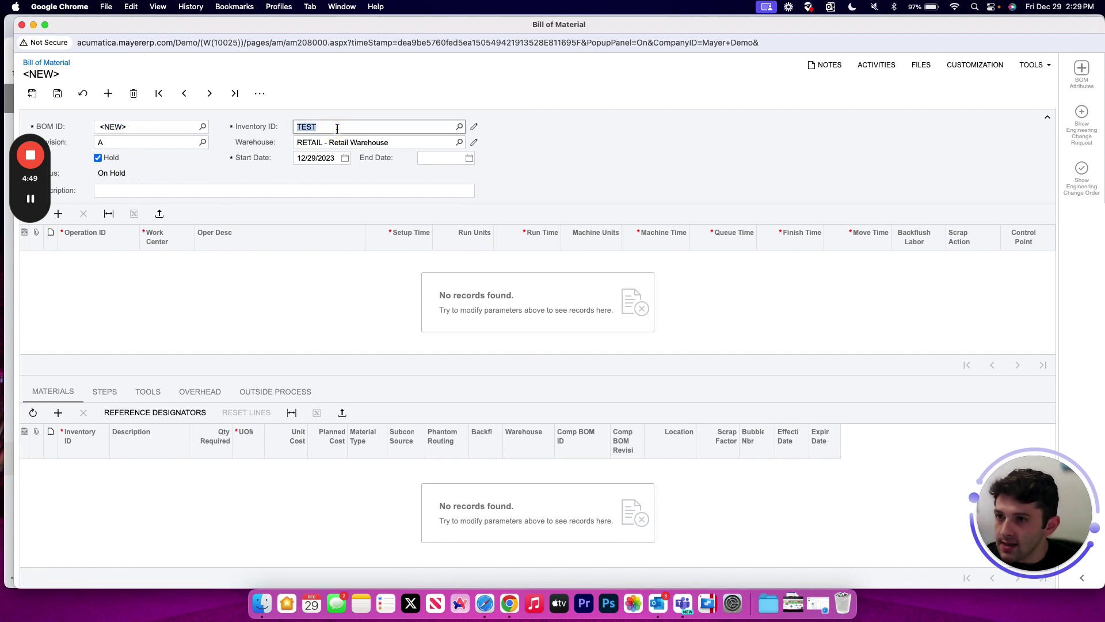
pyautogui.click(22, 25)
pyautogui.click(586, 229)
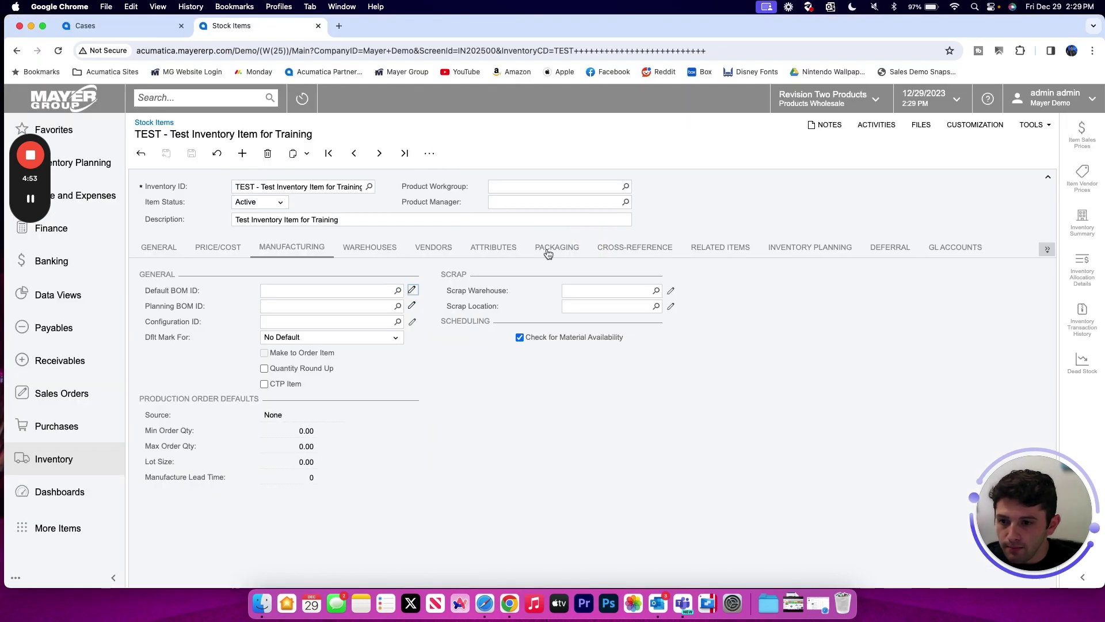
pyautogui.click(286, 305)
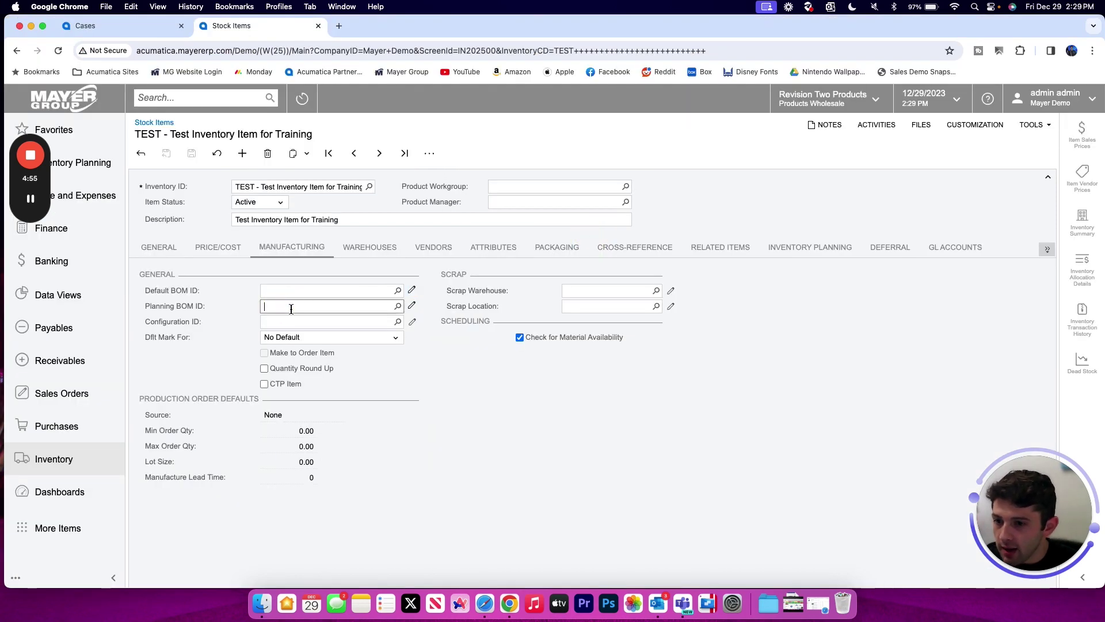
pyautogui.click(306, 319)
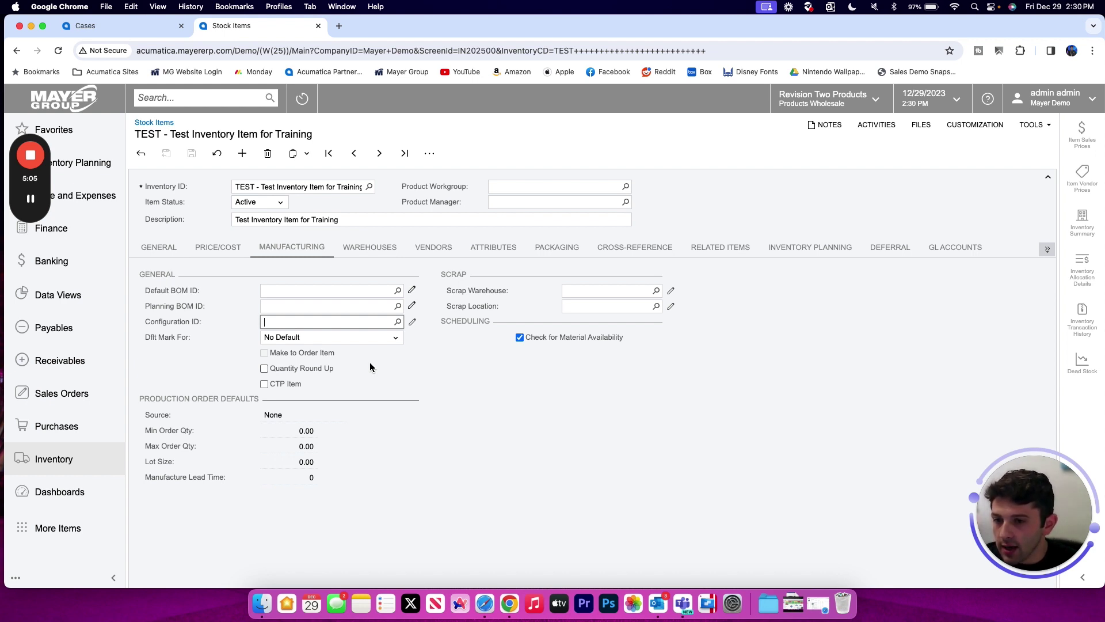
pyautogui.click(384, 340)
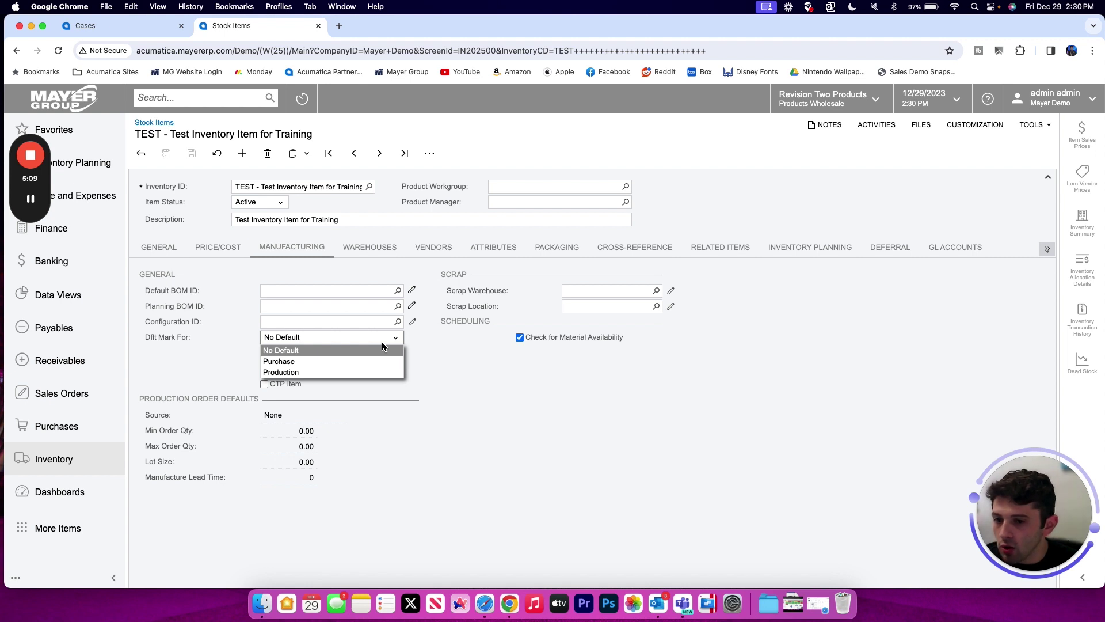
pyautogui.click(389, 336)
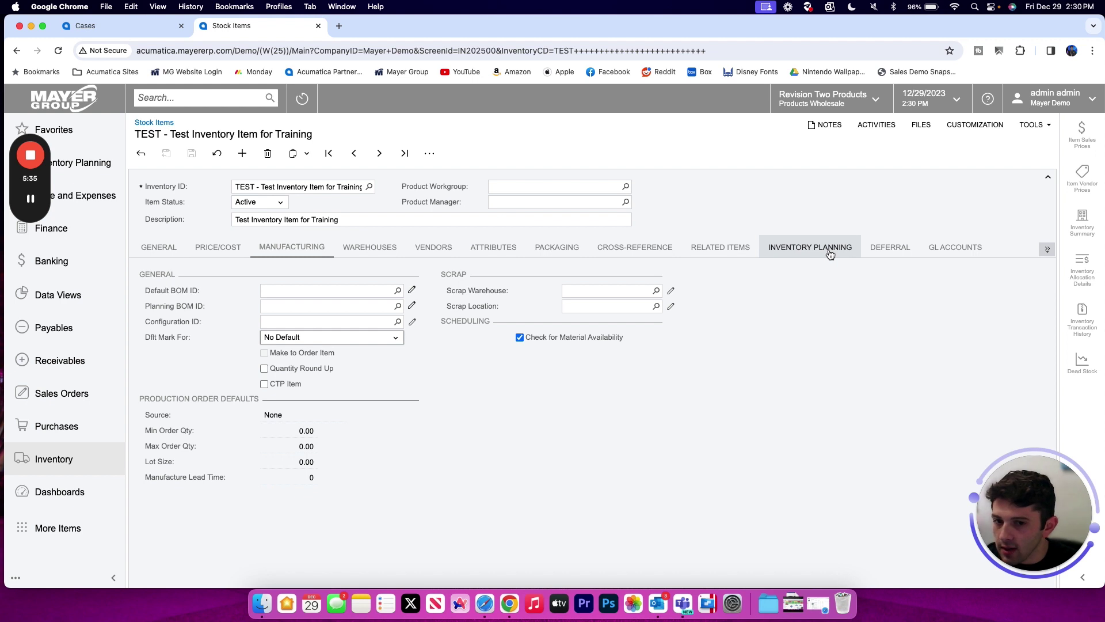
# Review the RETAIL warehouse quantity on hand and the item's Inventory Summary panel.
pyautogui.click(370, 247)
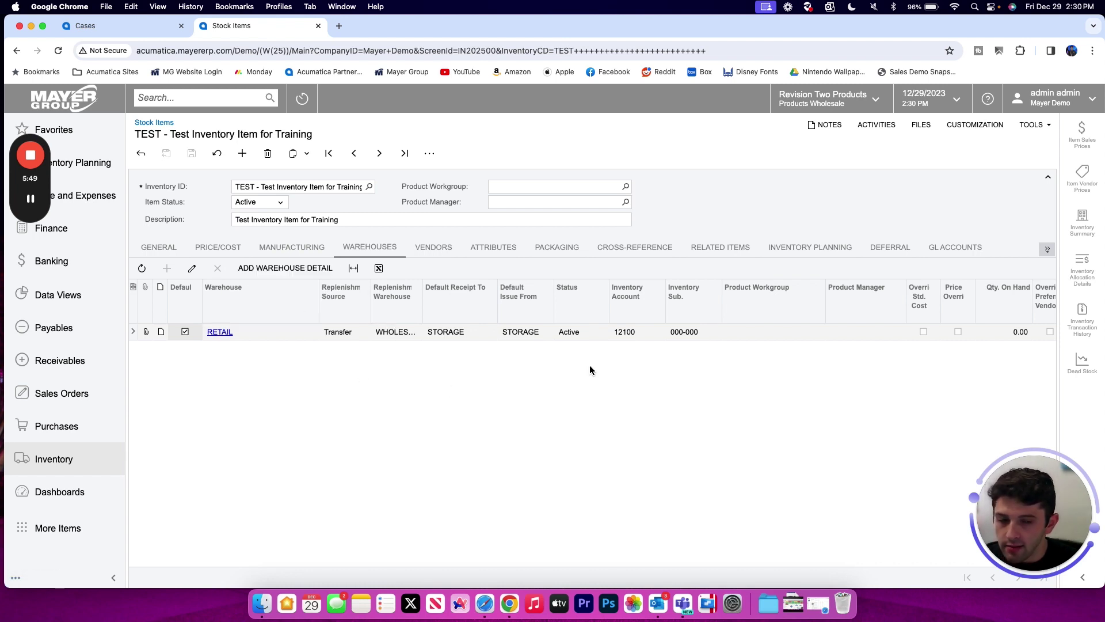
pyautogui.hscroll(1, 589, 366)
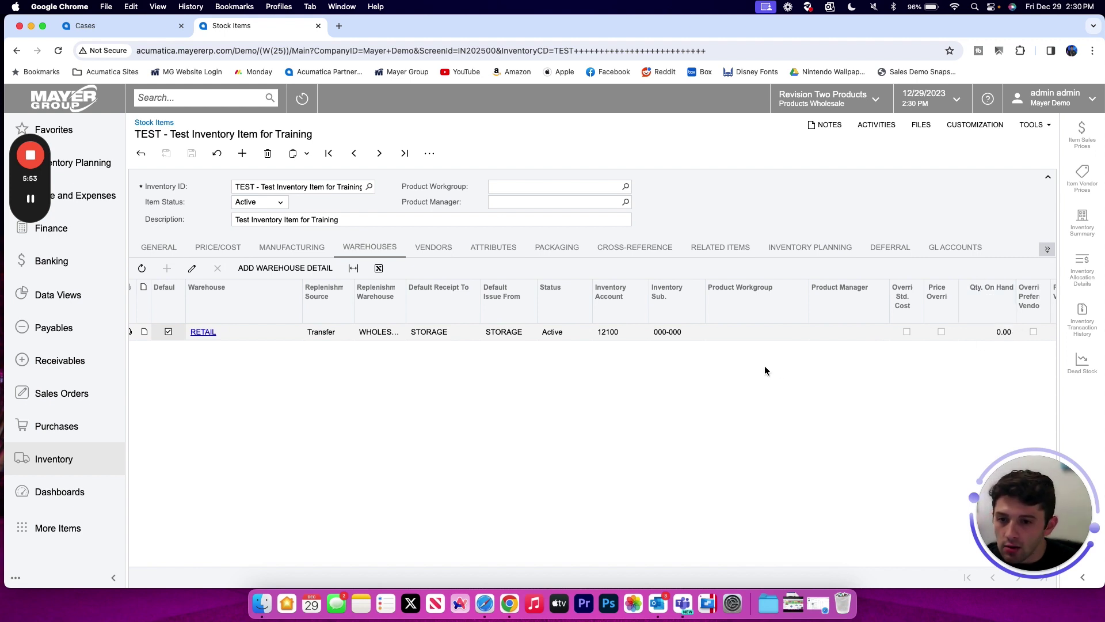
pyautogui.hscroll(1, 764, 365)
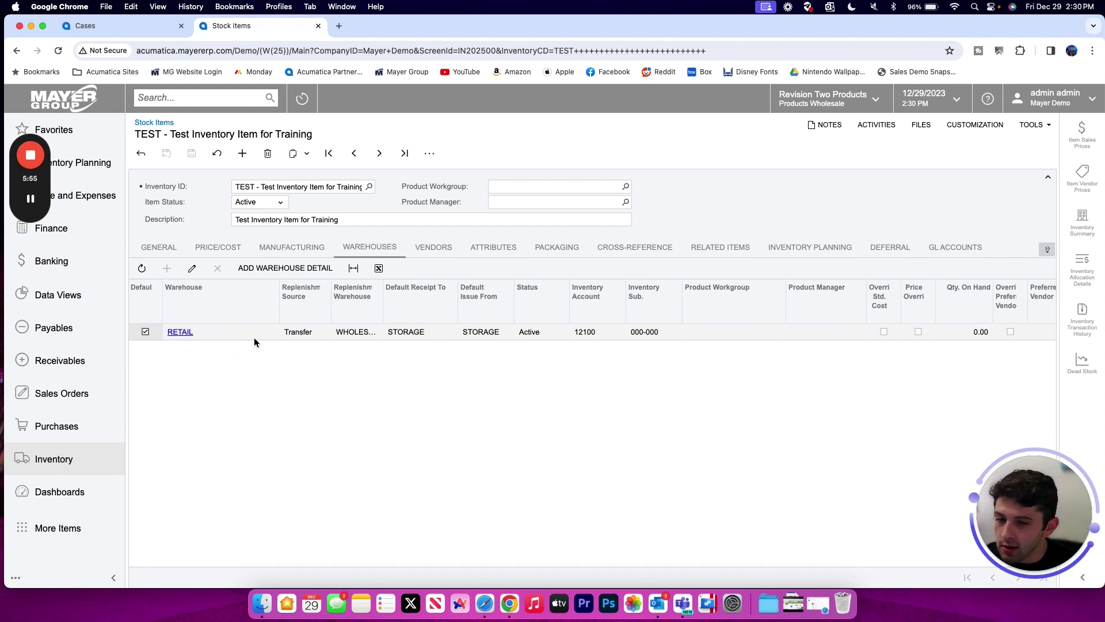
pyautogui.hscroll(10, 579, 370)
pyautogui.click(705, 333)
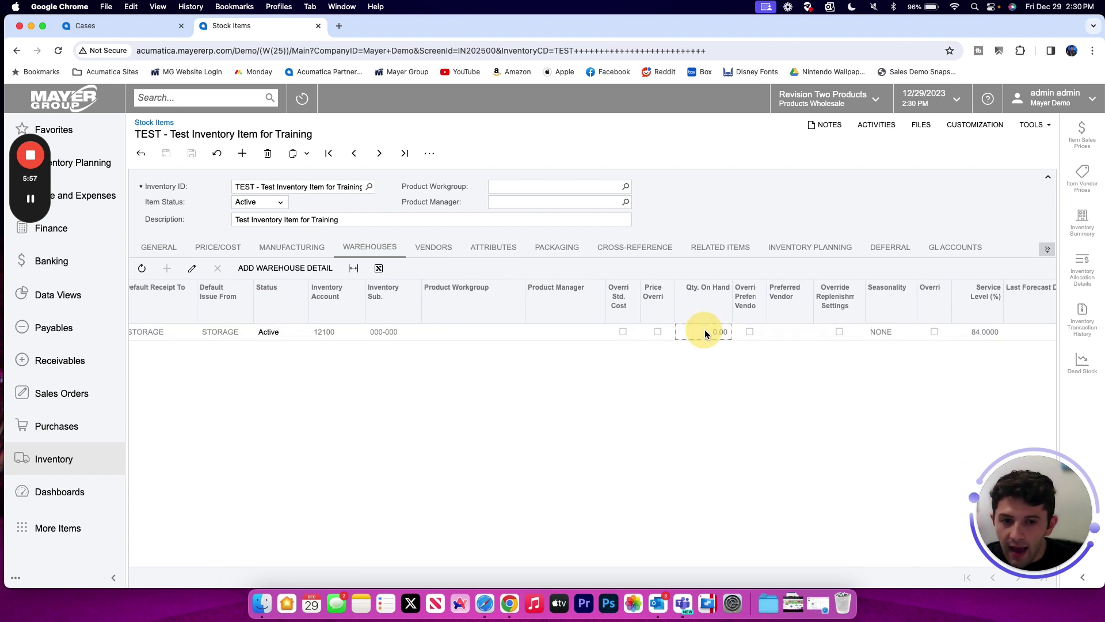
pyautogui.hscroll(6, 491, 364)
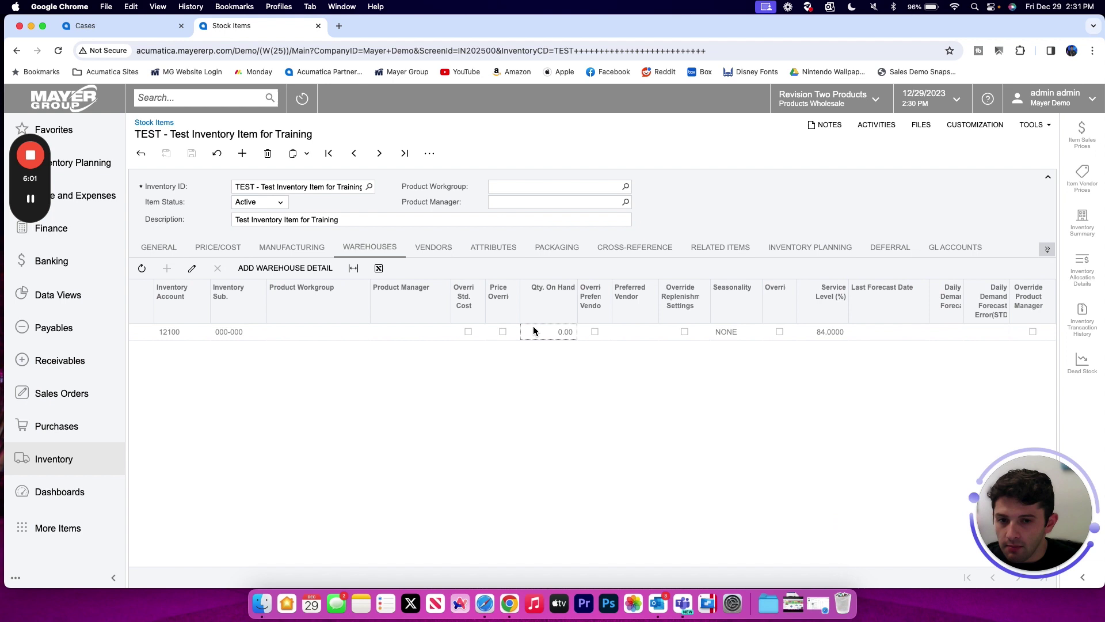
pyautogui.hscroll(-11, 431, 385)
pyautogui.hscroll(-5, 430, 381)
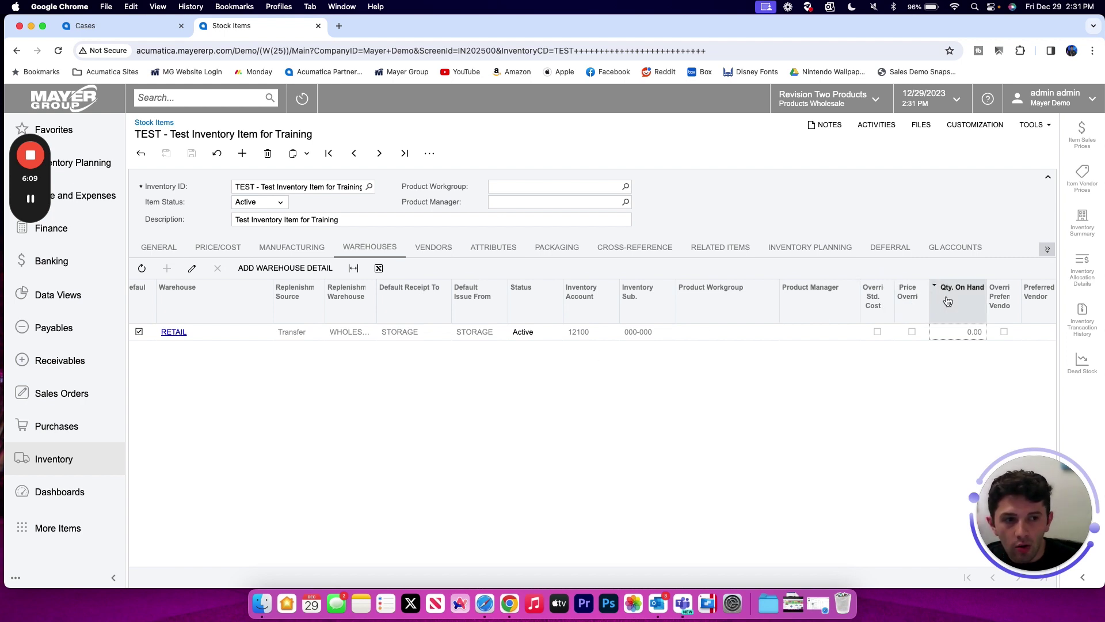
pyautogui.click(1080, 229)
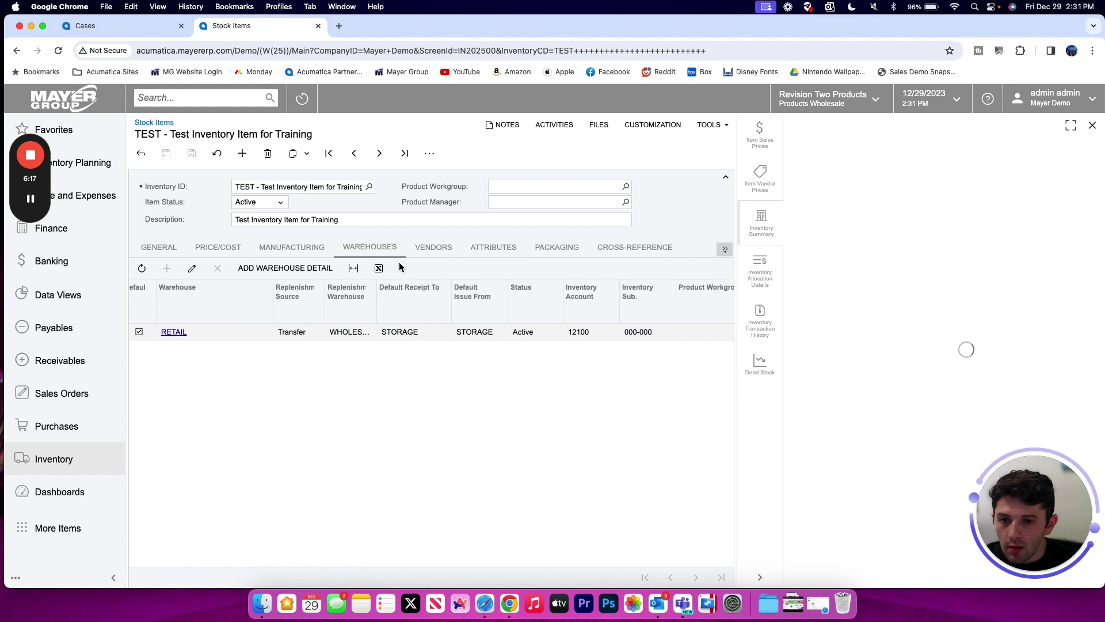
pyautogui.click(433, 248)
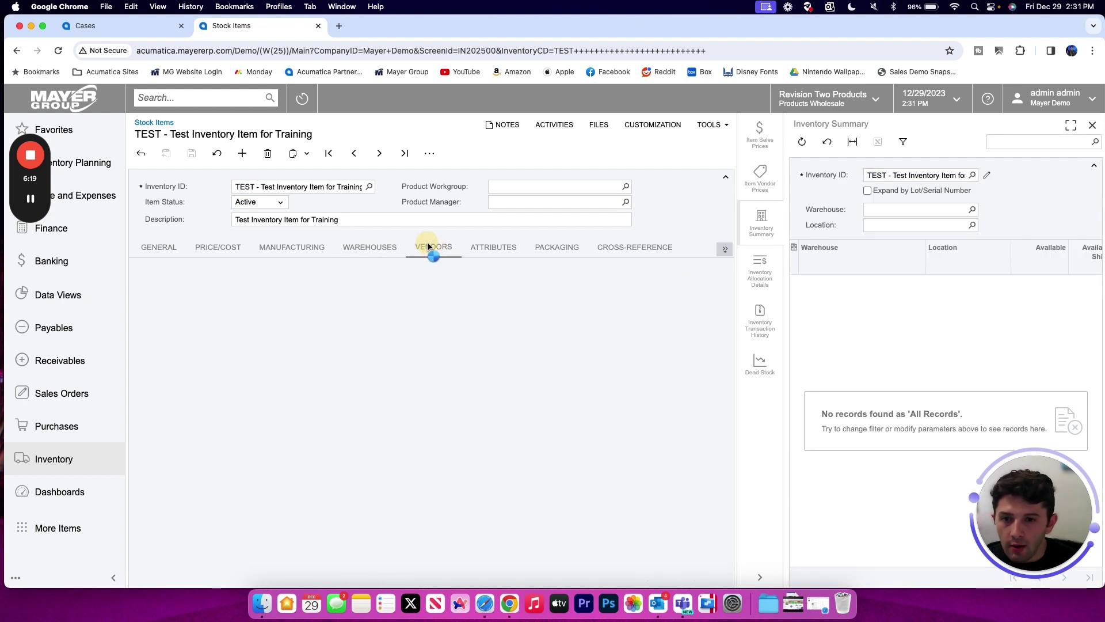
# Add AA Services as a vendor row for item TEST.
pyautogui.click(759, 576)
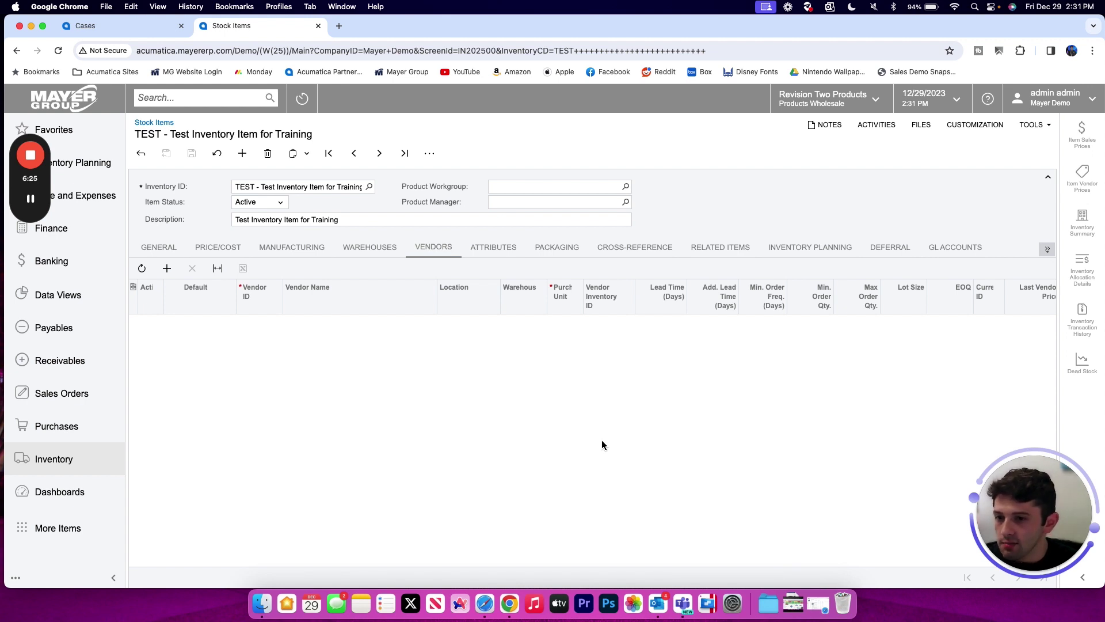
pyautogui.click(167, 268)
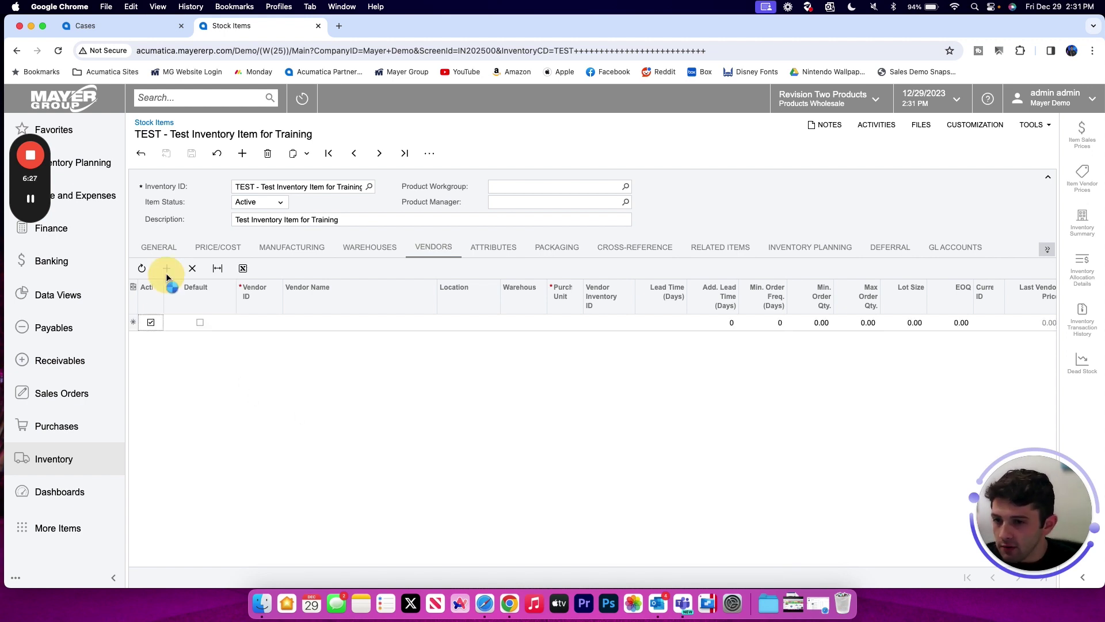
pyautogui.click(269, 325)
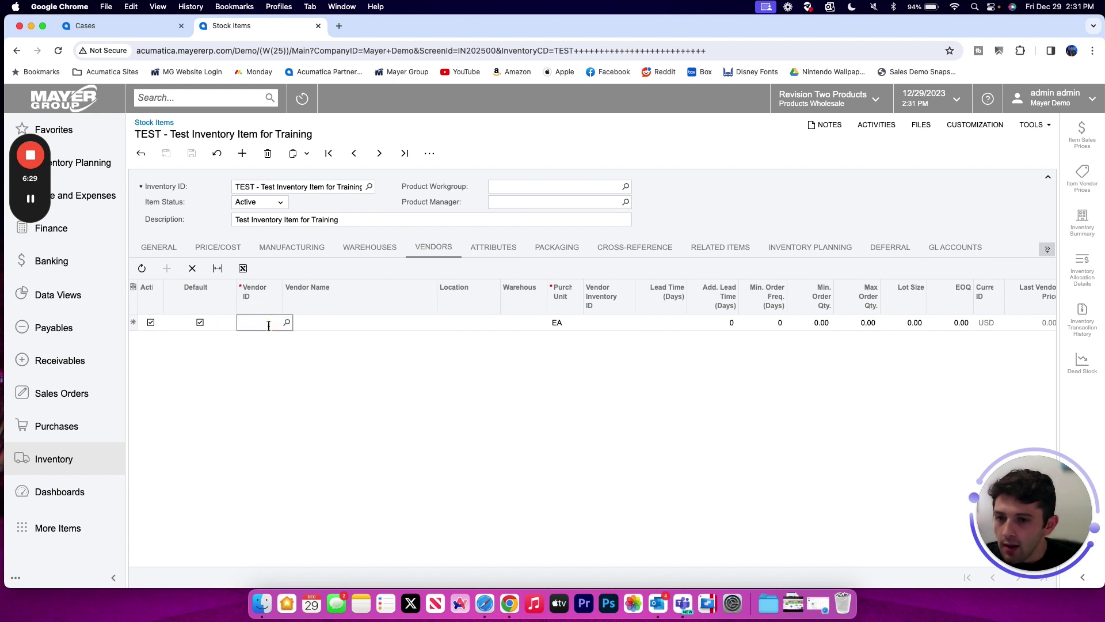
pyautogui.click(289, 323)
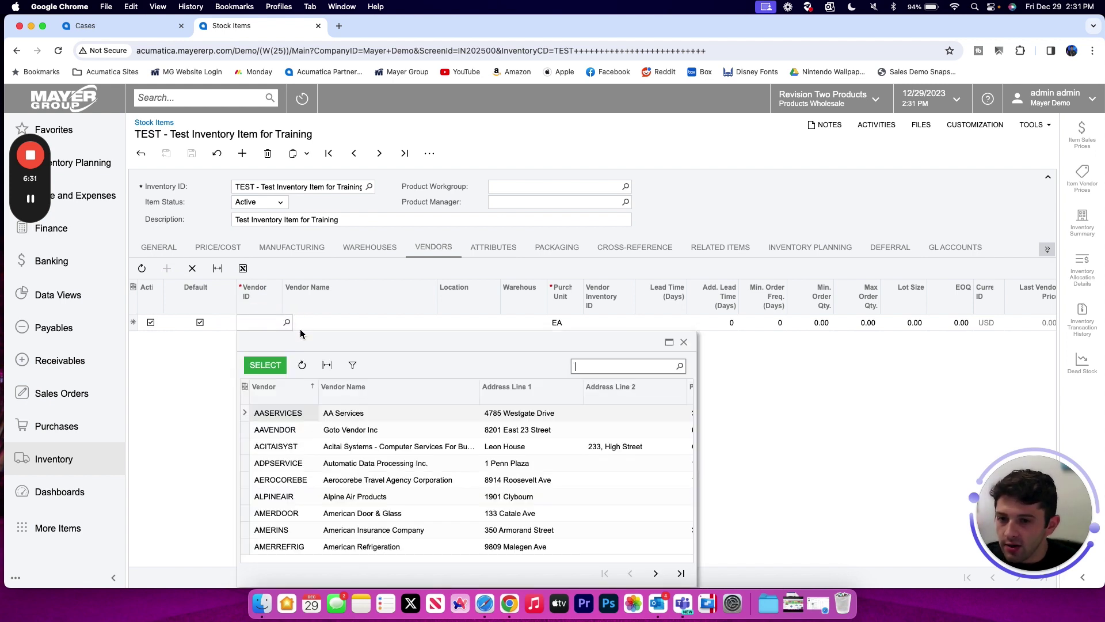
pyautogui.doubleClick(388, 416)
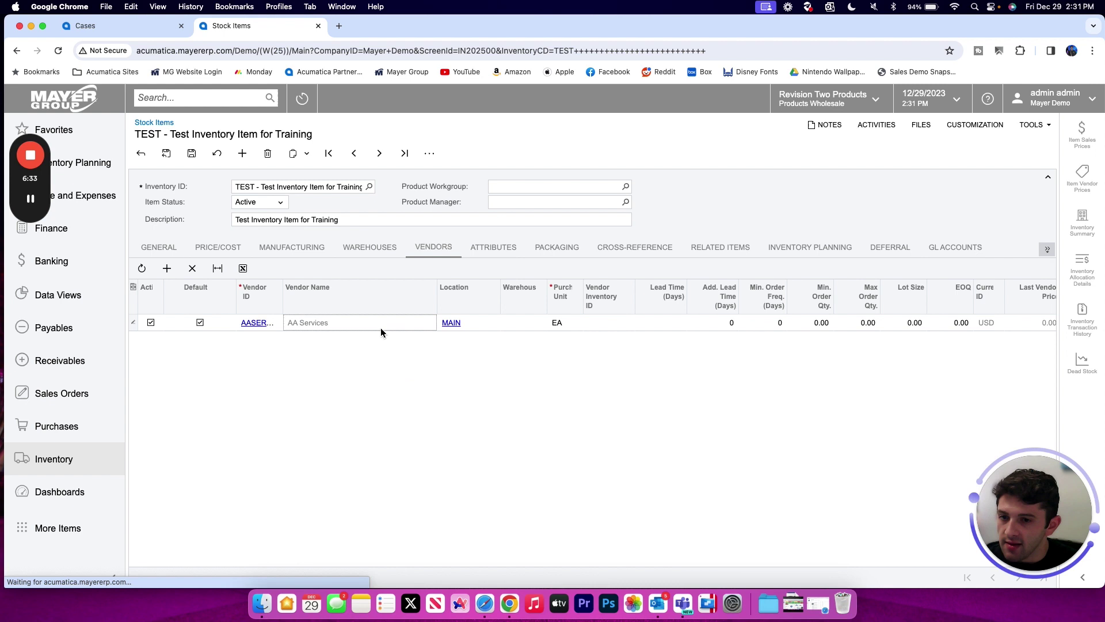
# Check the AA Services lot size and vendor inventory ID, then view attributes.
pyautogui.hscroll(3, 652, 322)
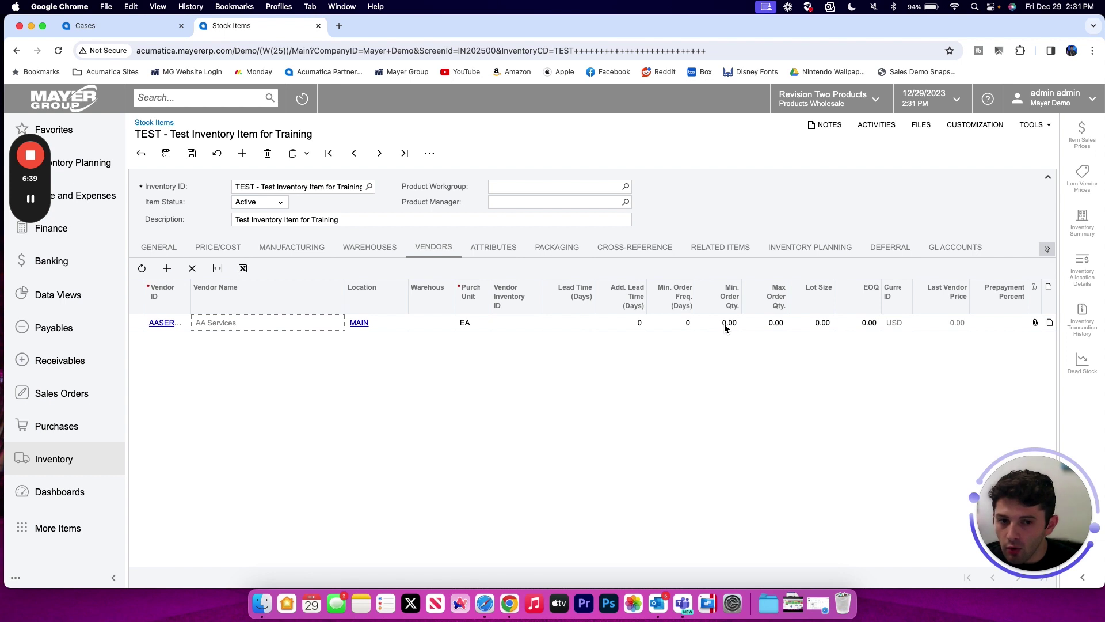
pyautogui.click(815, 322)
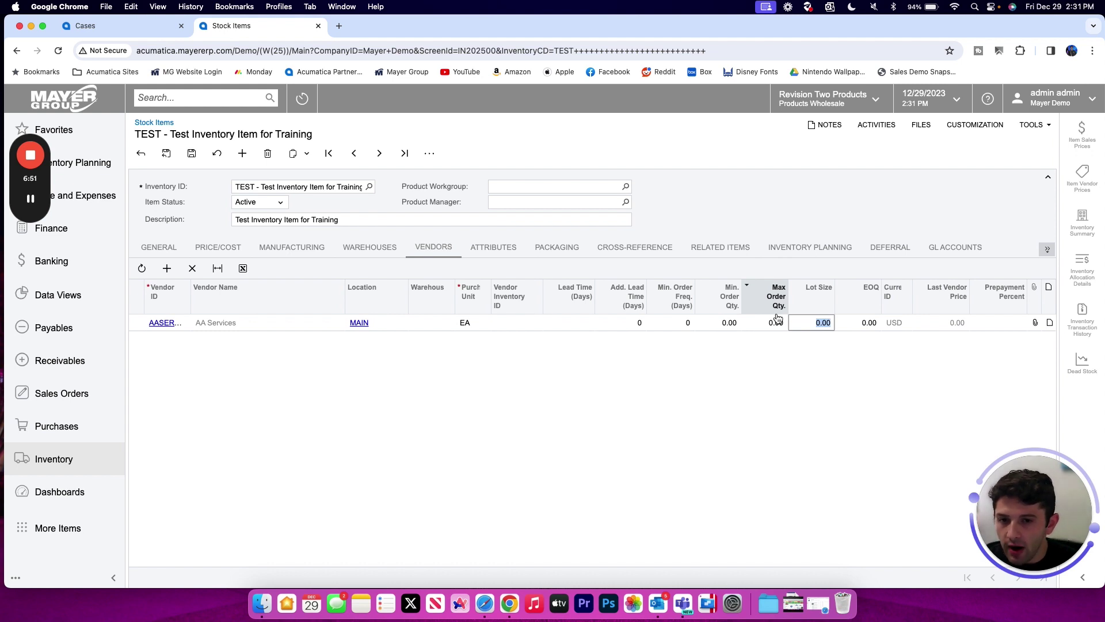
pyautogui.click(495, 328)
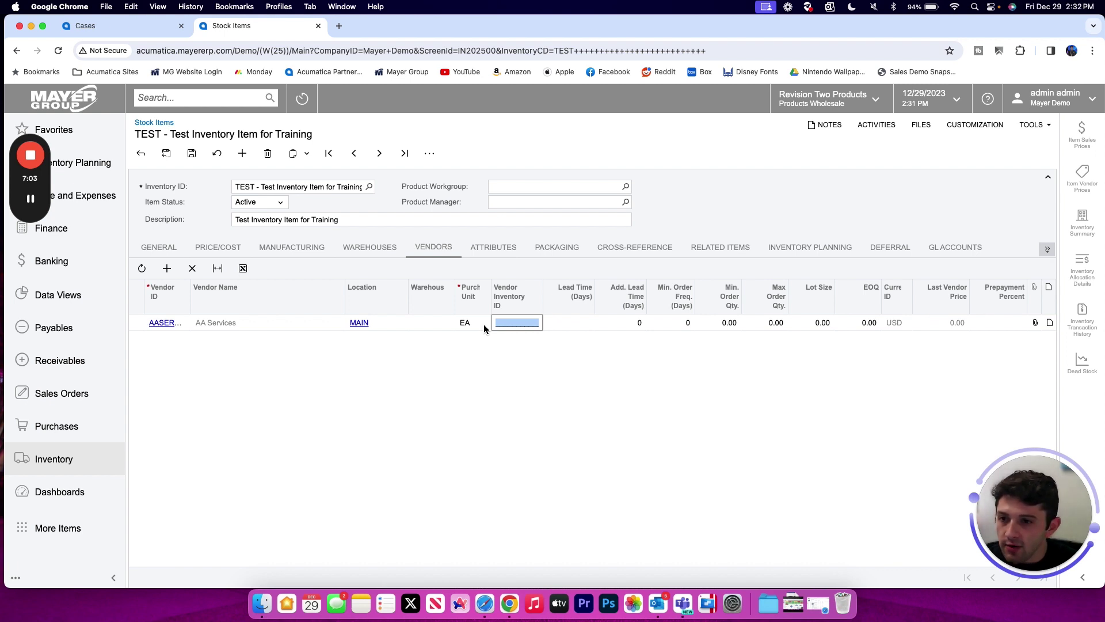
pyautogui.click(262, 188)
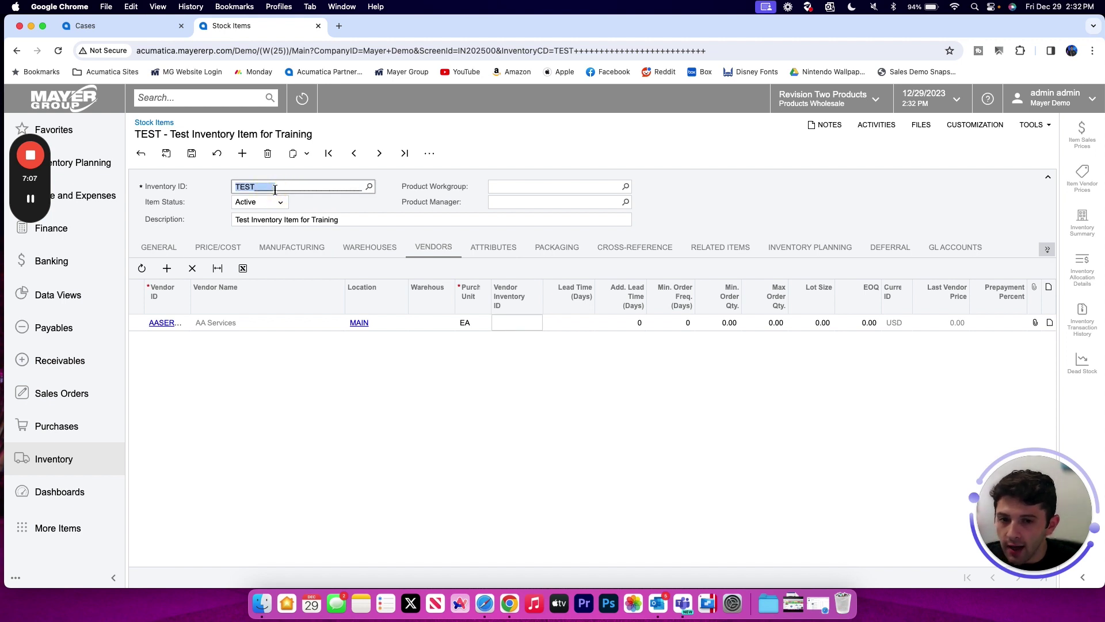
pyautogui.click(515, 322)
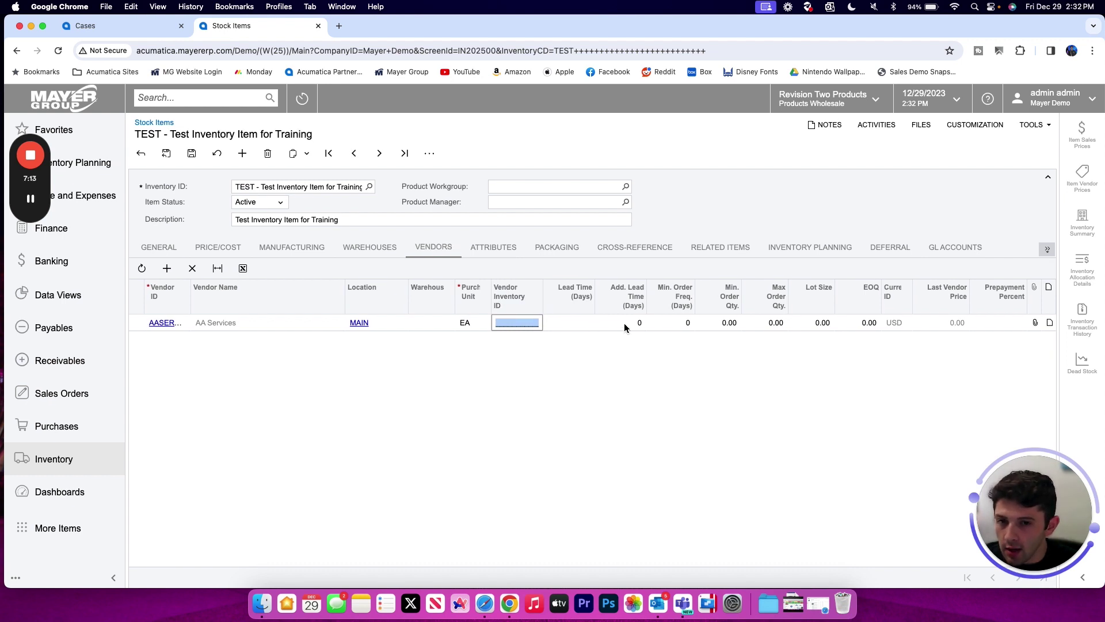
pyautogui.click(494, 247)
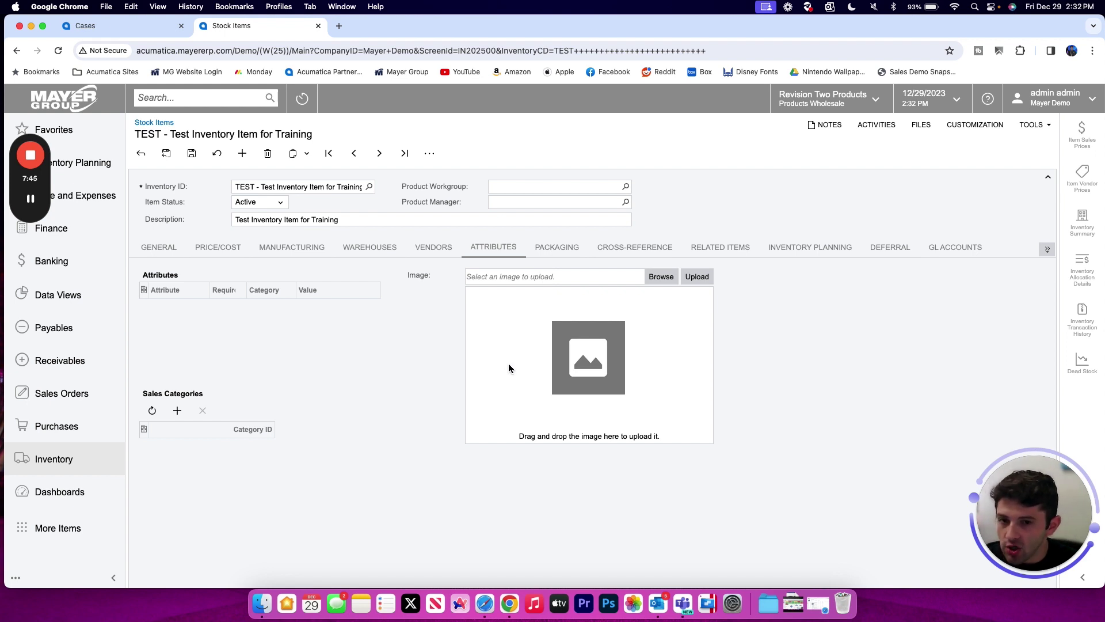
# Review TEST's Manual packaging with 100.00 thresholds, then its empty cross-reference list.
pyautogui.click(549, 249)
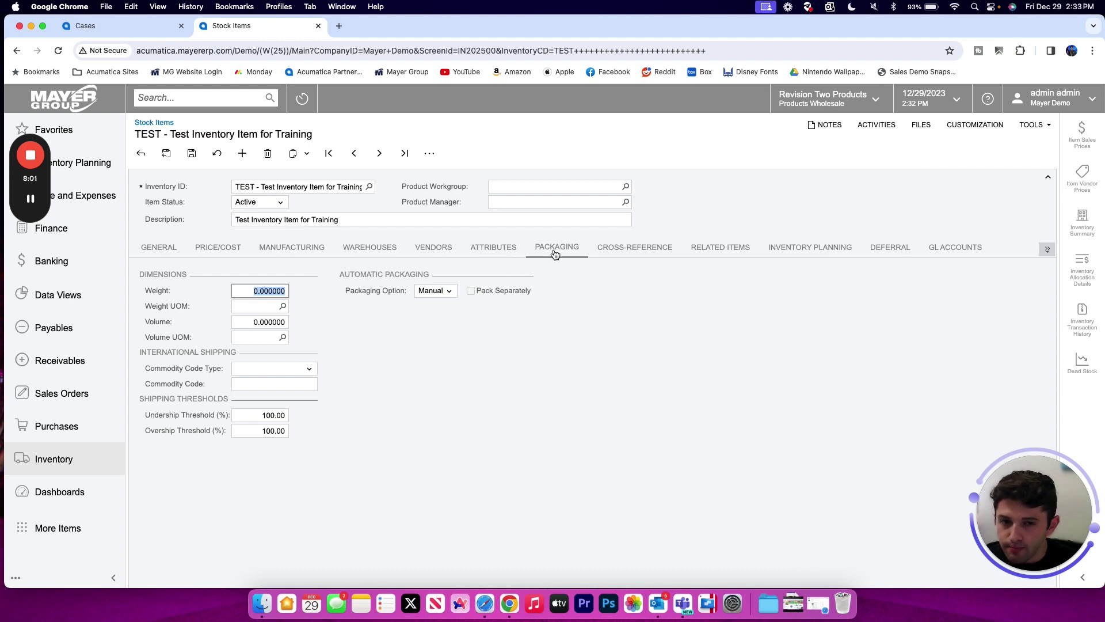
pyautogui.click(602, 251)
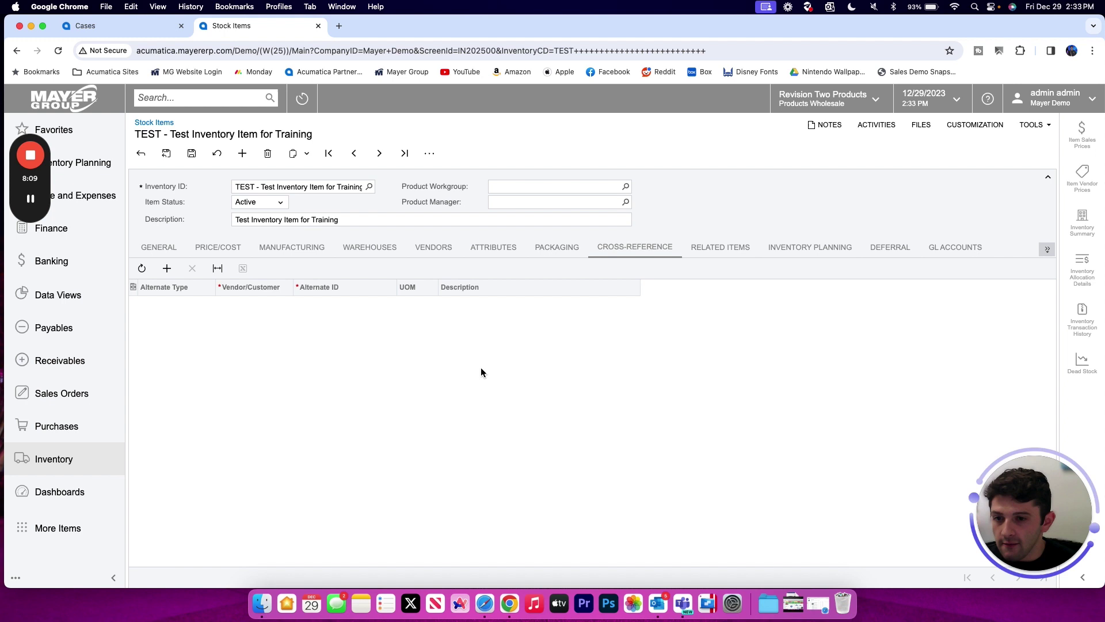
# Add a cross-reference row and try alternate type Vendor Part Number, browsing the vendor list.
pyautogui.click(167, 269)
pyautogui.click(217, 304)
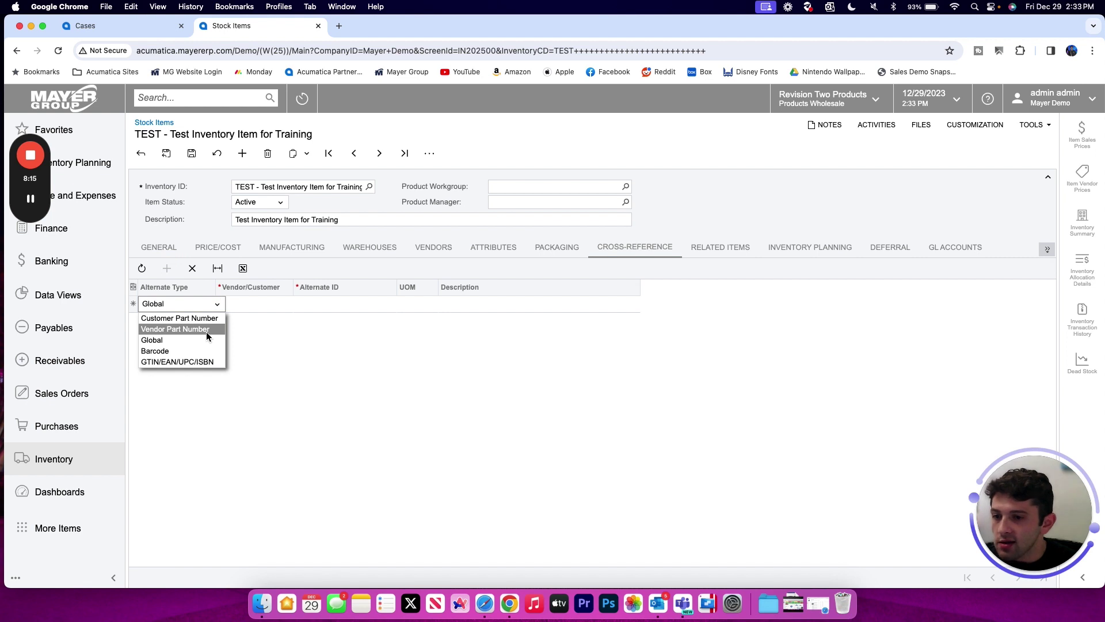
pyautogui.click(206, 331)
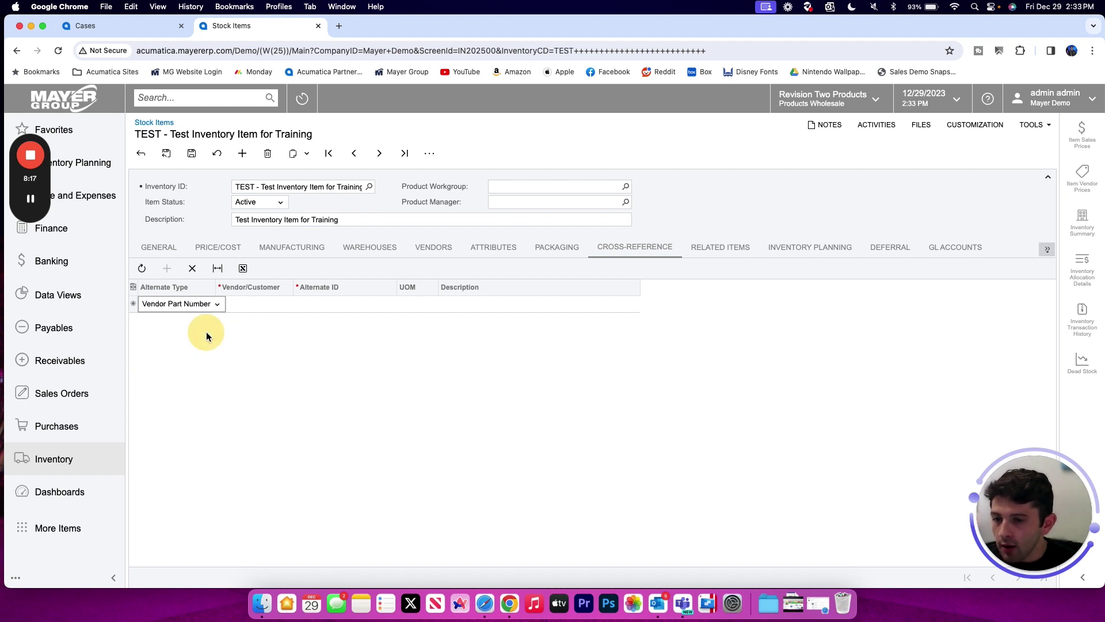
pyautogui.click(253, 303)
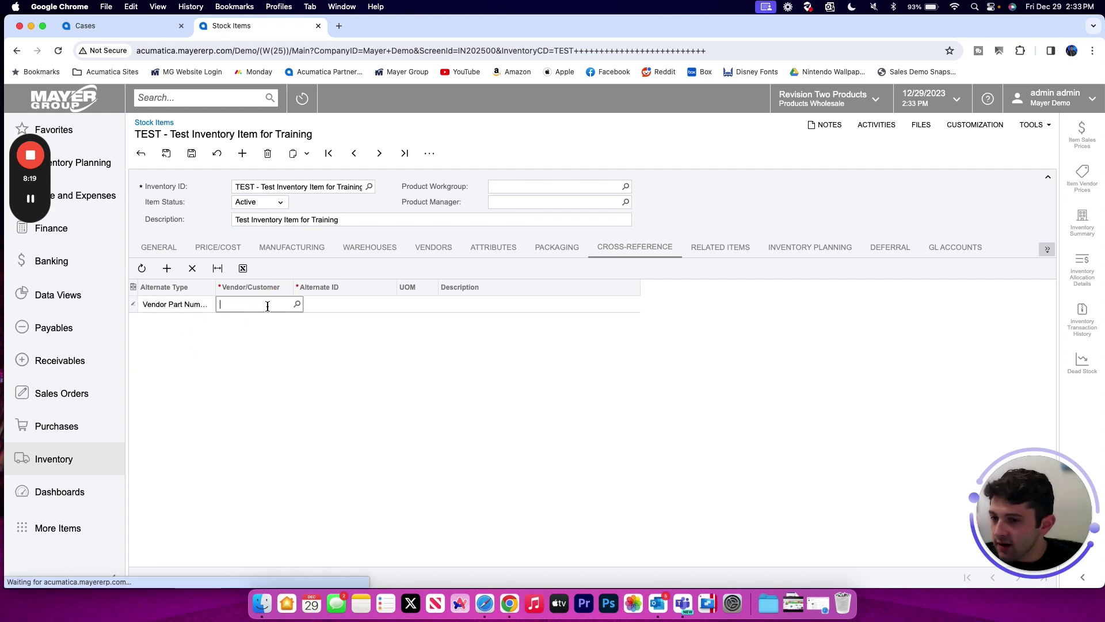
pyautogui.click(297, 304)
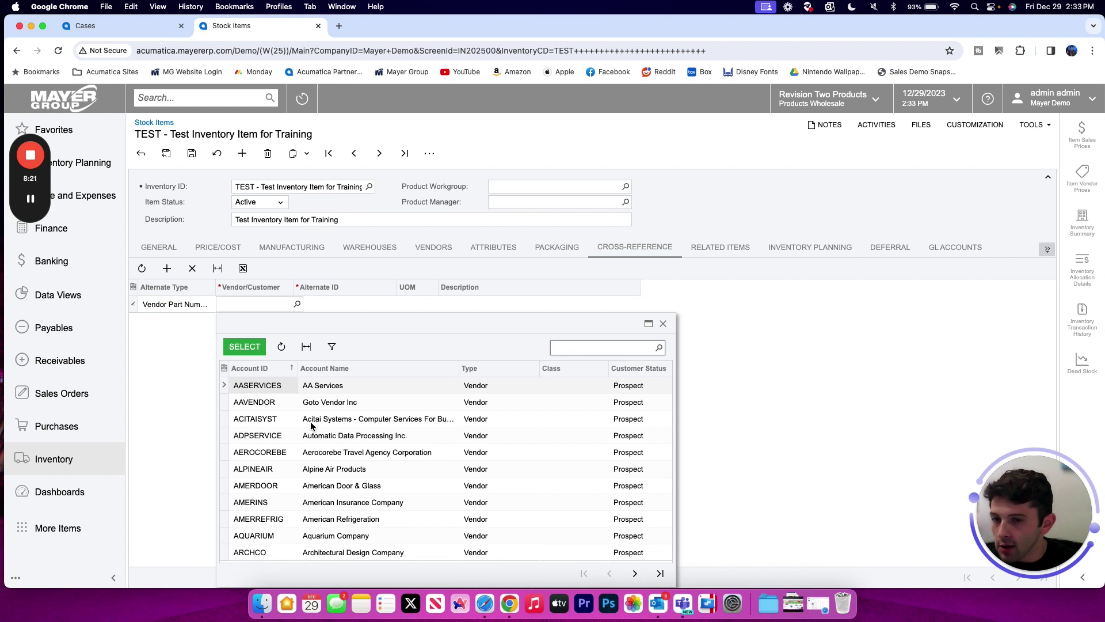
pyautogui.click(663, 324)
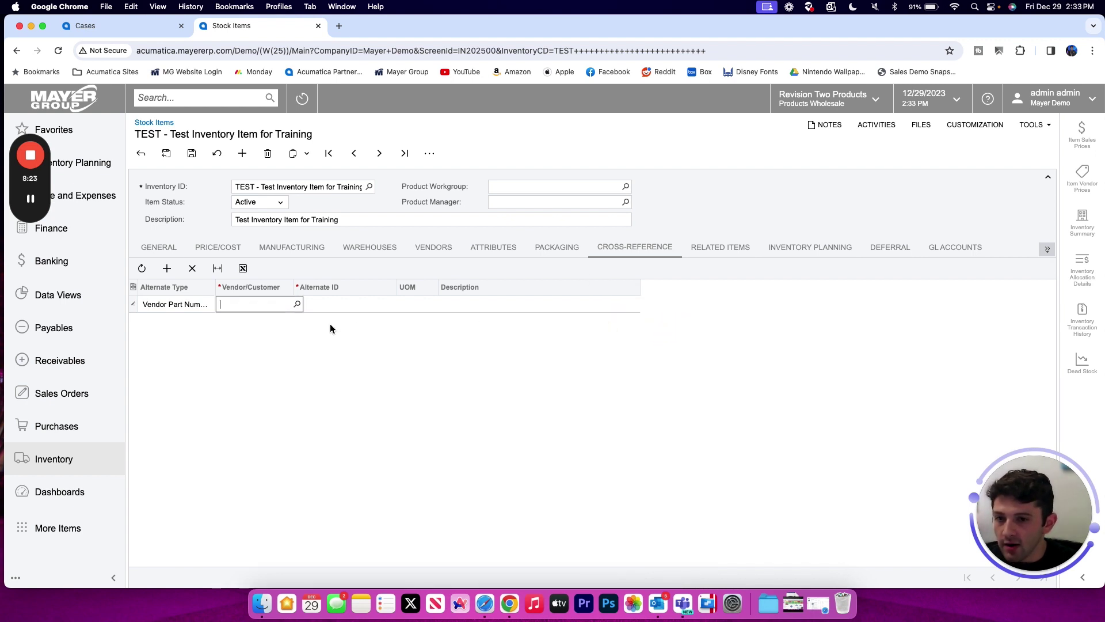
pyautogui.click(337, 305)
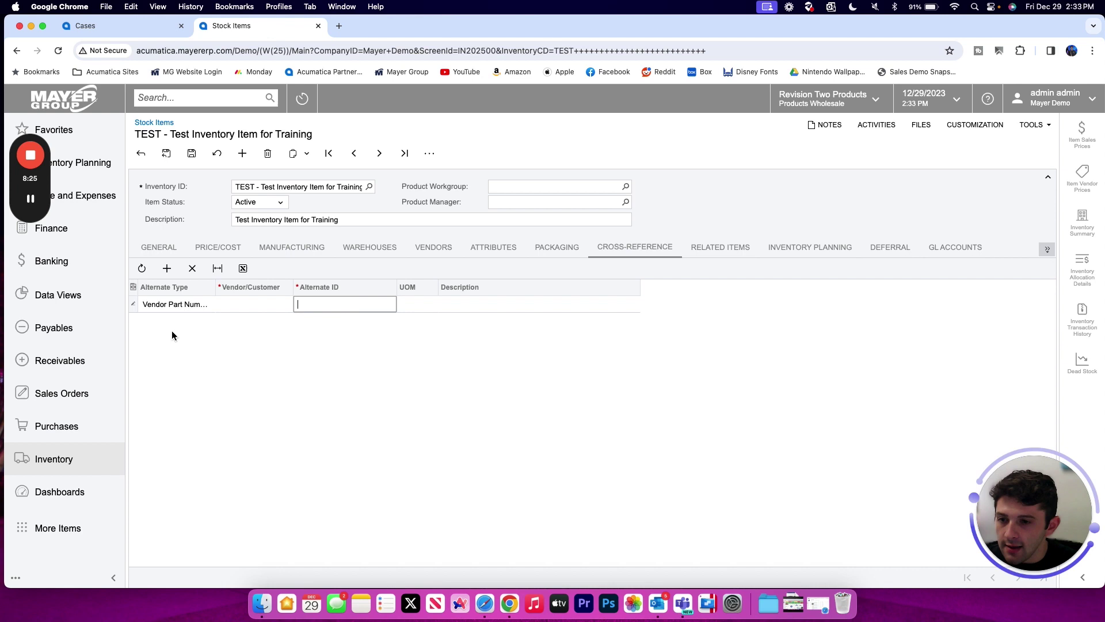
# Switch the row's alternate type to Customer Part Number and browse the customer list.
pyautogui.click(189, 308)
pyautogui.click(201, 307)
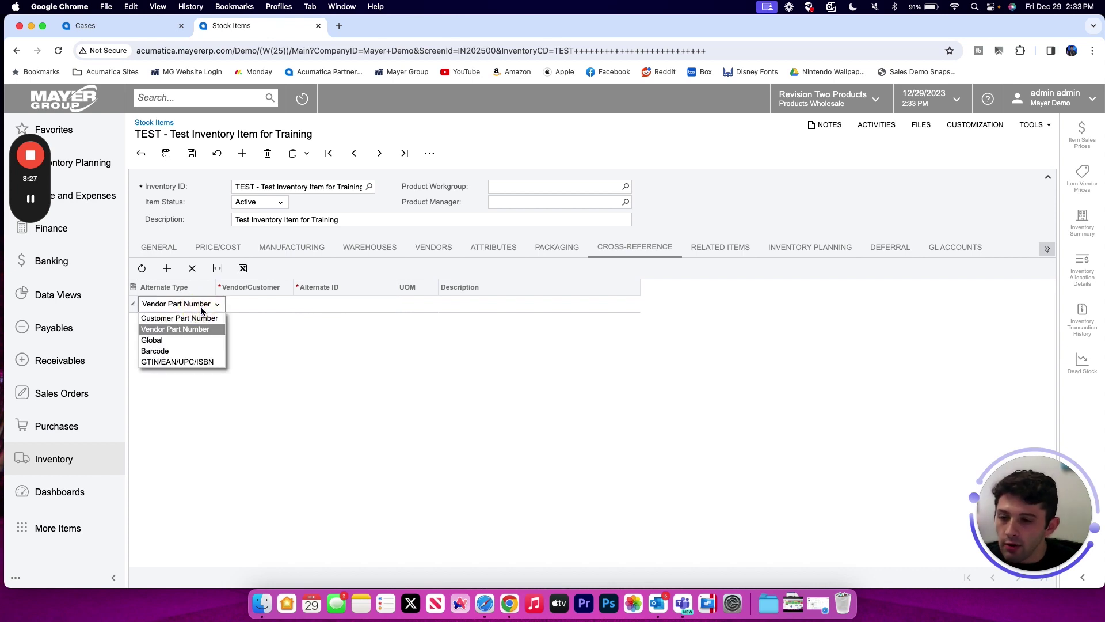
pyautogui.click(204, 318)
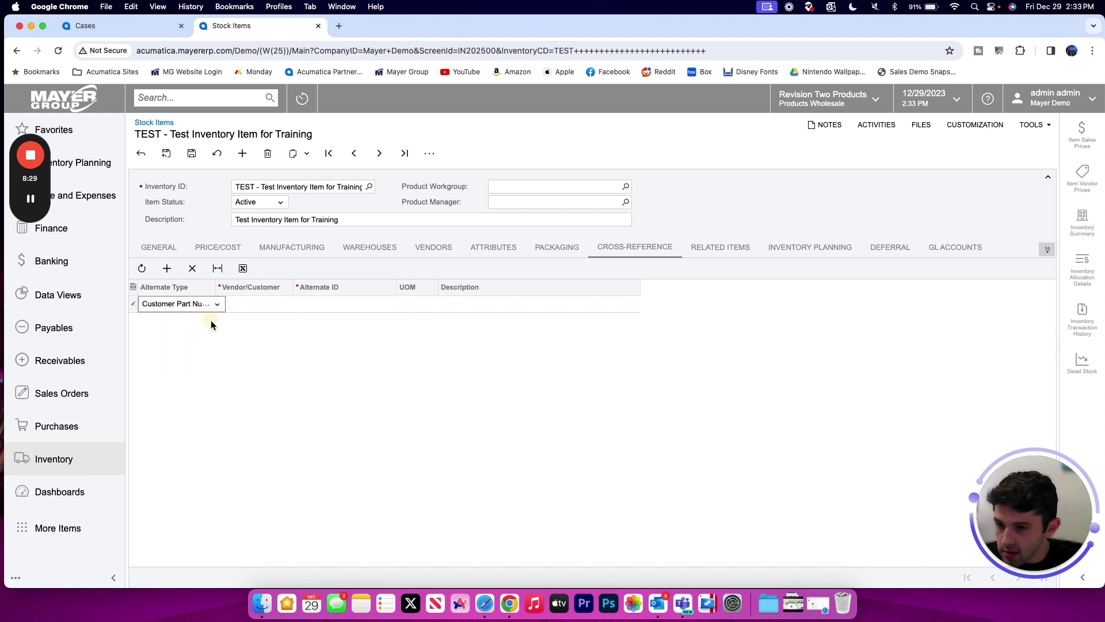
pyautogui.click(259, 303)
pyautogui.click(297, 304)
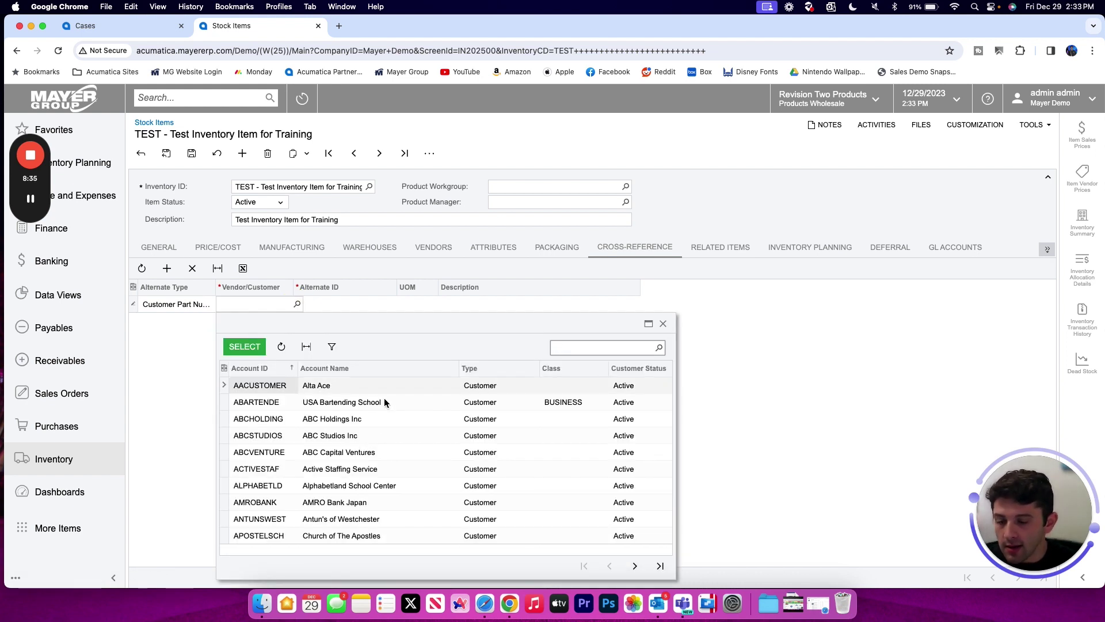
pyautogui.moveTo(390, 332); pyautogui.dragTo(513, 289)
pyautogui.click(785, 278)
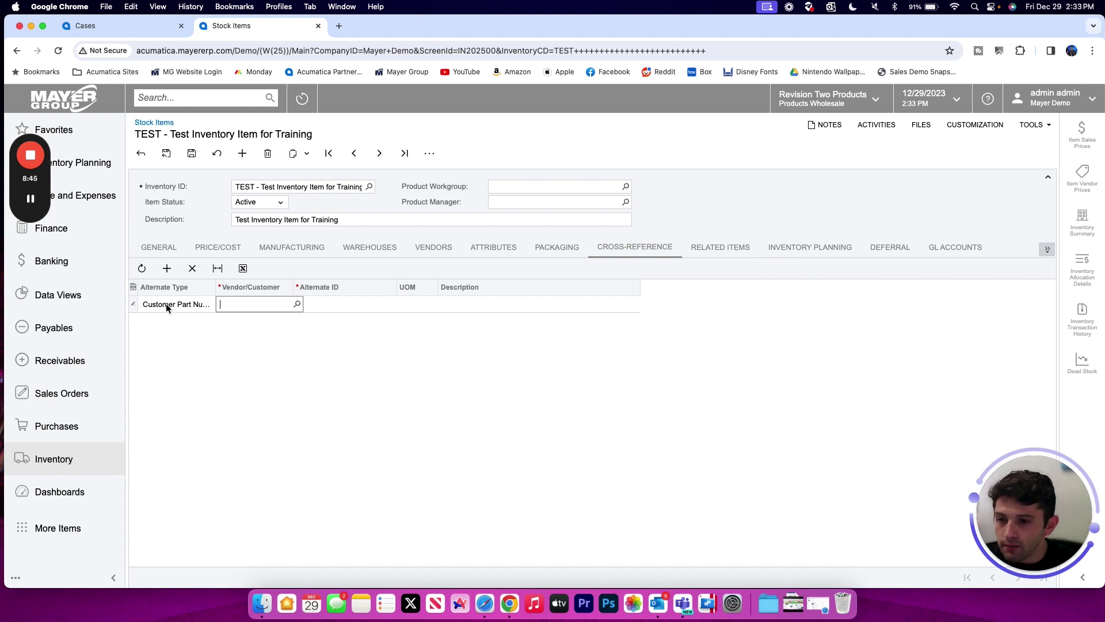
# Settle on Barcode as the cross-reference row's alternate type.
pyautogui.click(183, 304)
pyautogui.click(184, 306)
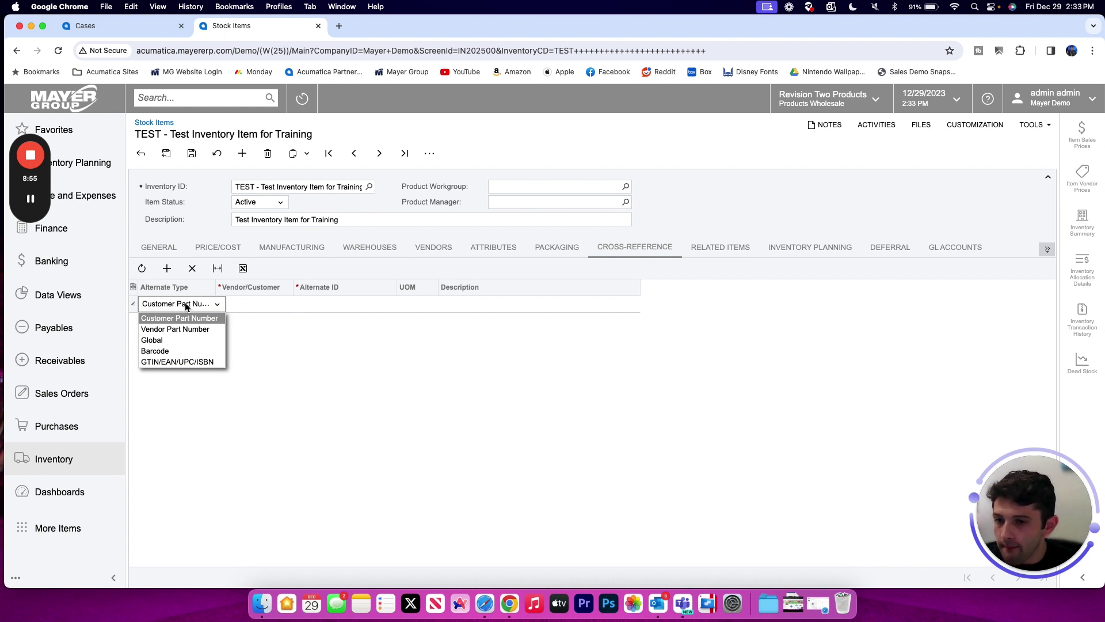
pyautogui.click(181, 351)
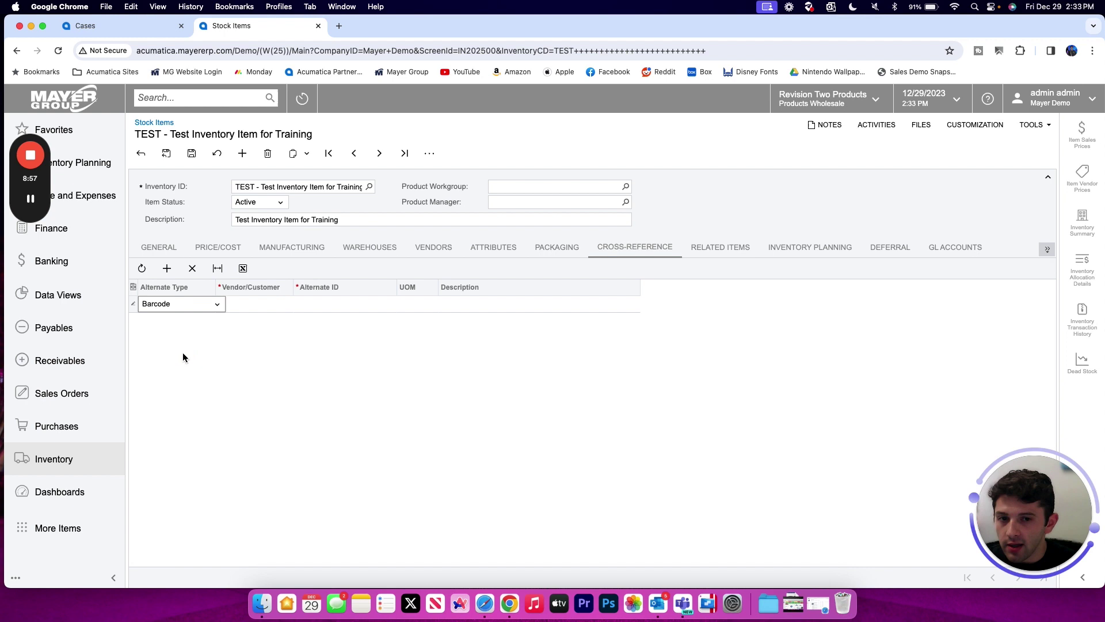
pyautogui.click(199, 304)
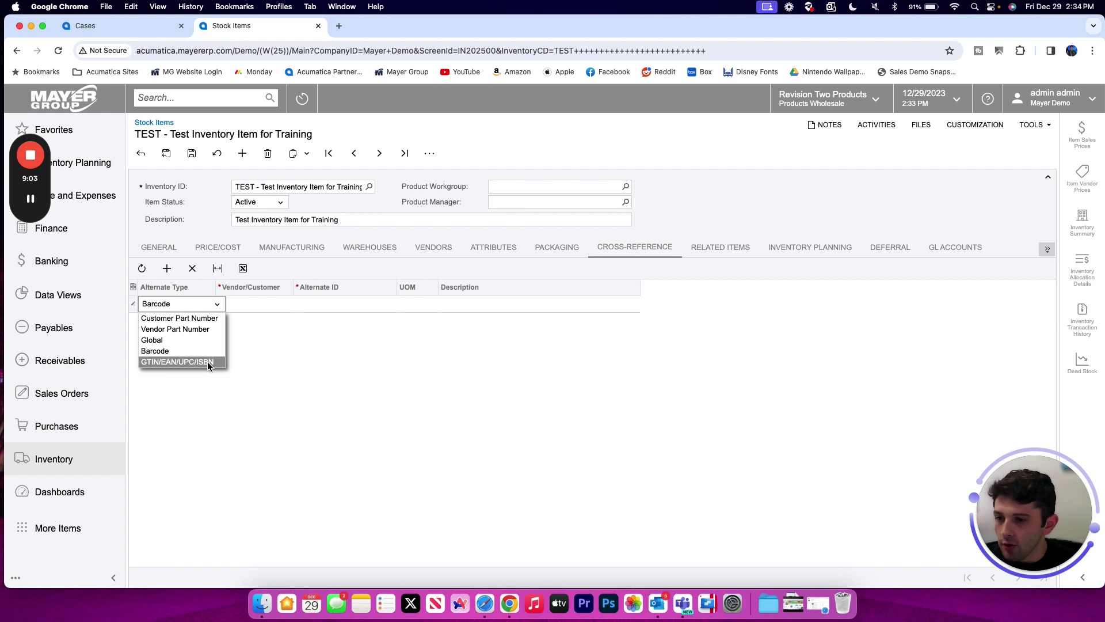
pyautogui.click(327, 304)
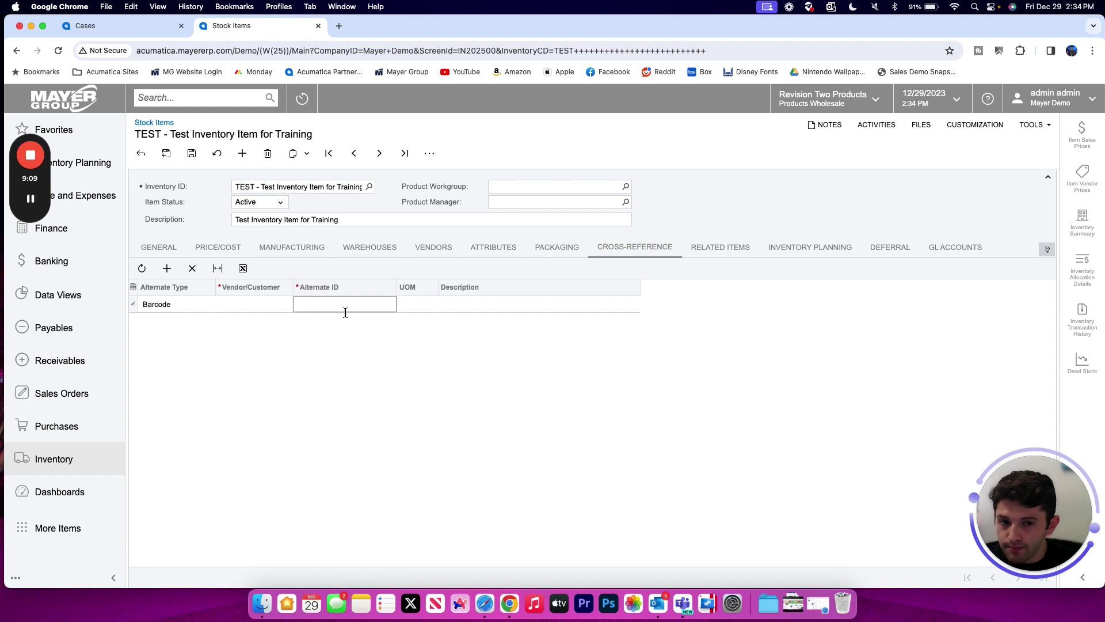
# Add a related-item row for TEST with relation set to Substitute.
pyautogui.click(713, 247)
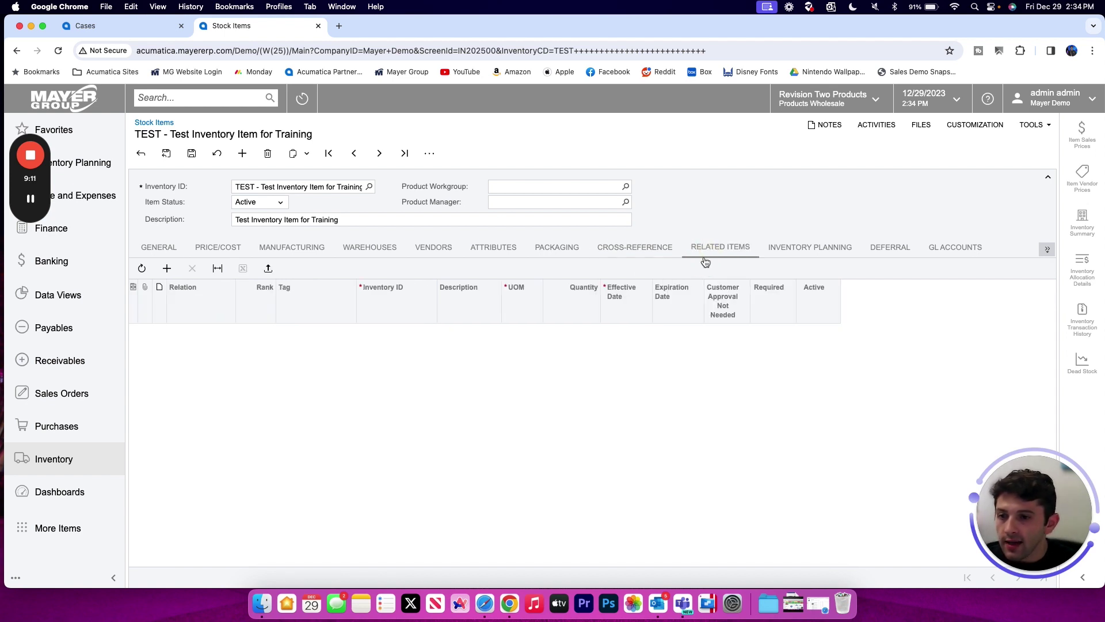
pyautogui.click(167, 268)
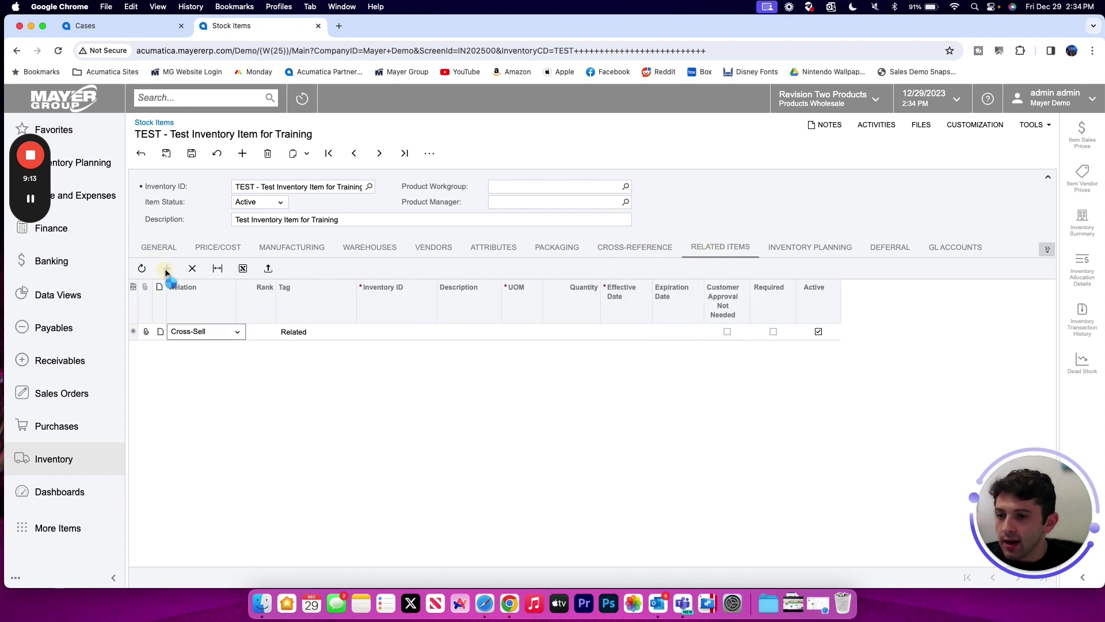
pyautogui.click(236, 332)
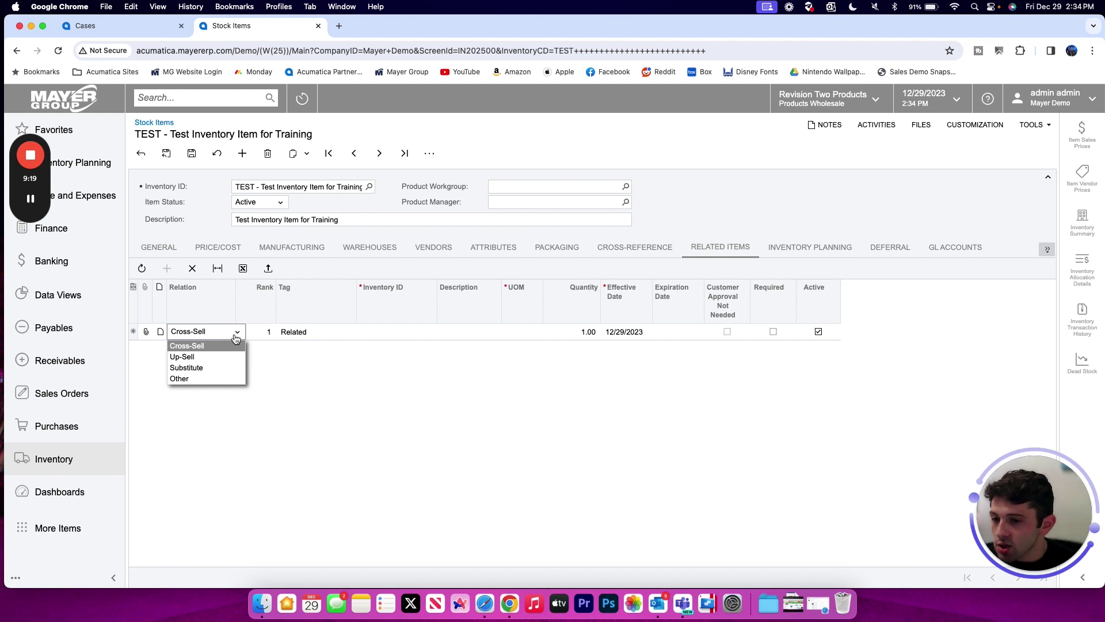
pyautogui.click(236, 337)
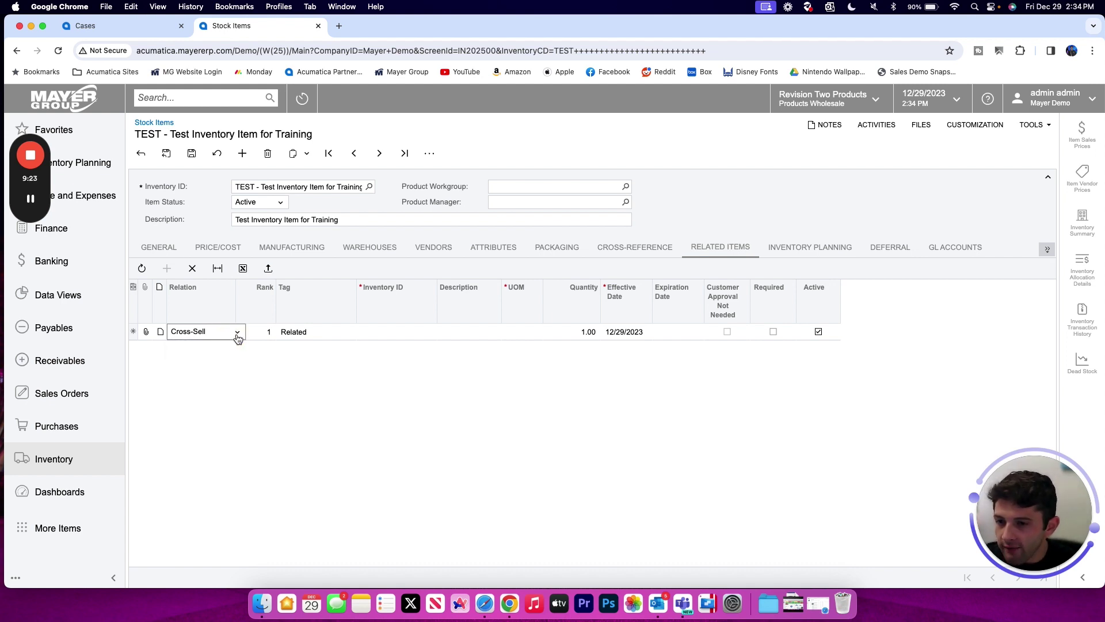
pyautogui.click(236, 333)
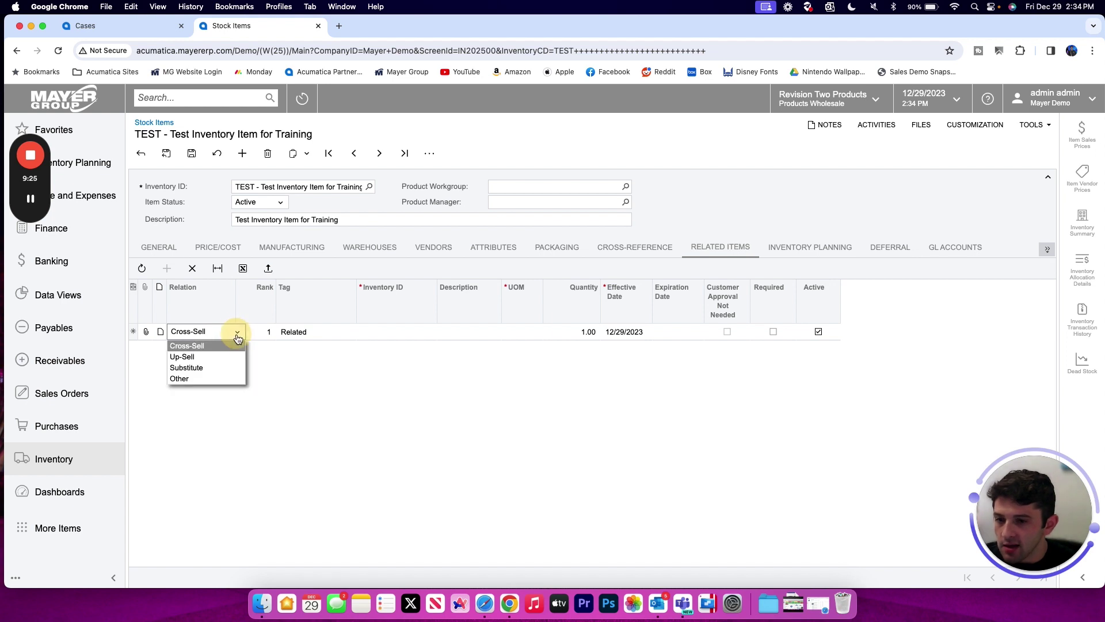
pyautogui.click(223, 367)
# Browse stock items for the row's Inventory ID without choosing, then view inventory planning defaults.
pyautogui.click(382, 333)
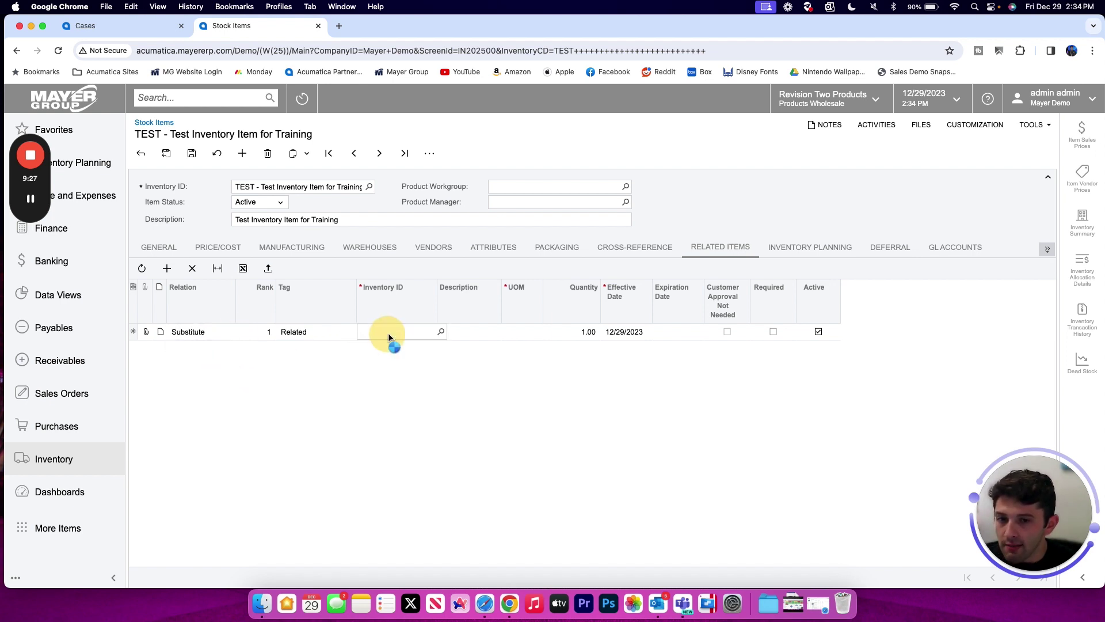
pyautogui.click(441, 333)
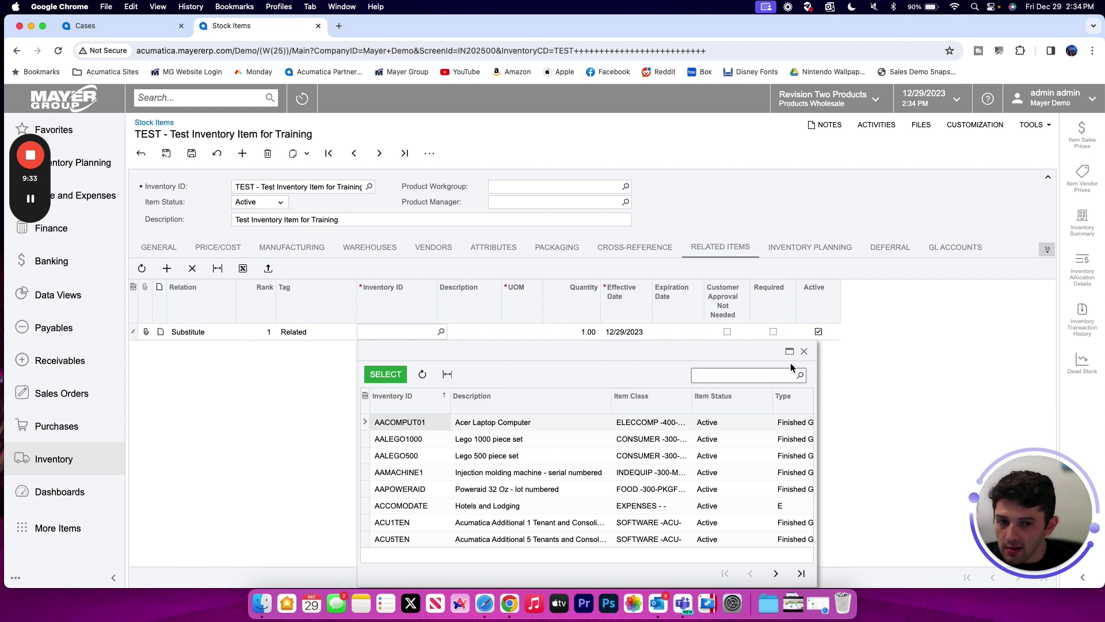
pyautogui.click(804, 351)
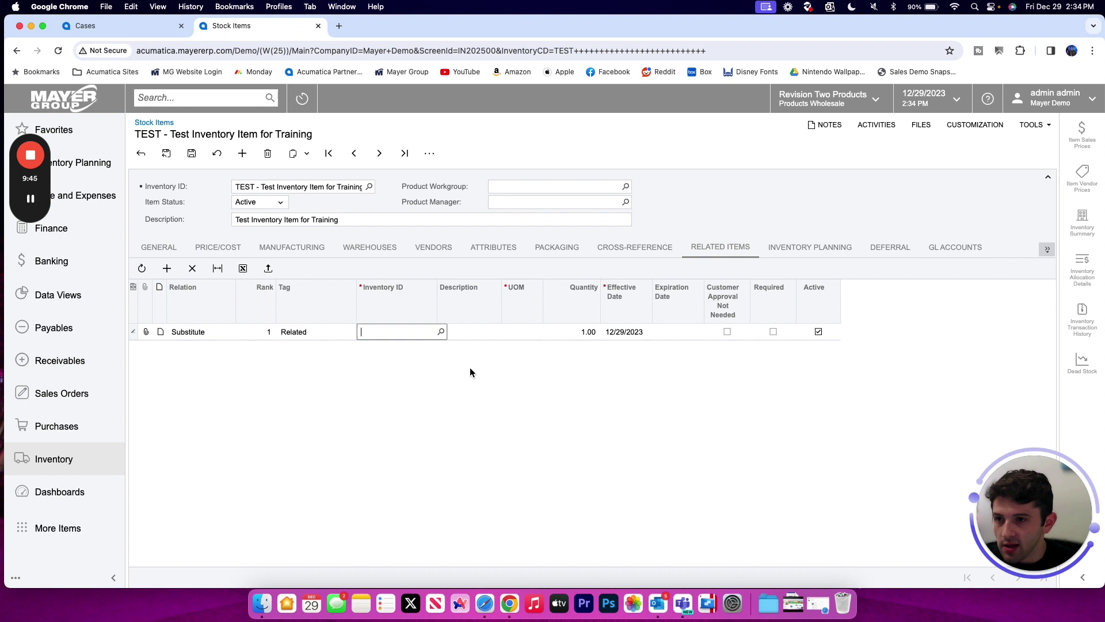
pyautogui.click(801, 247)
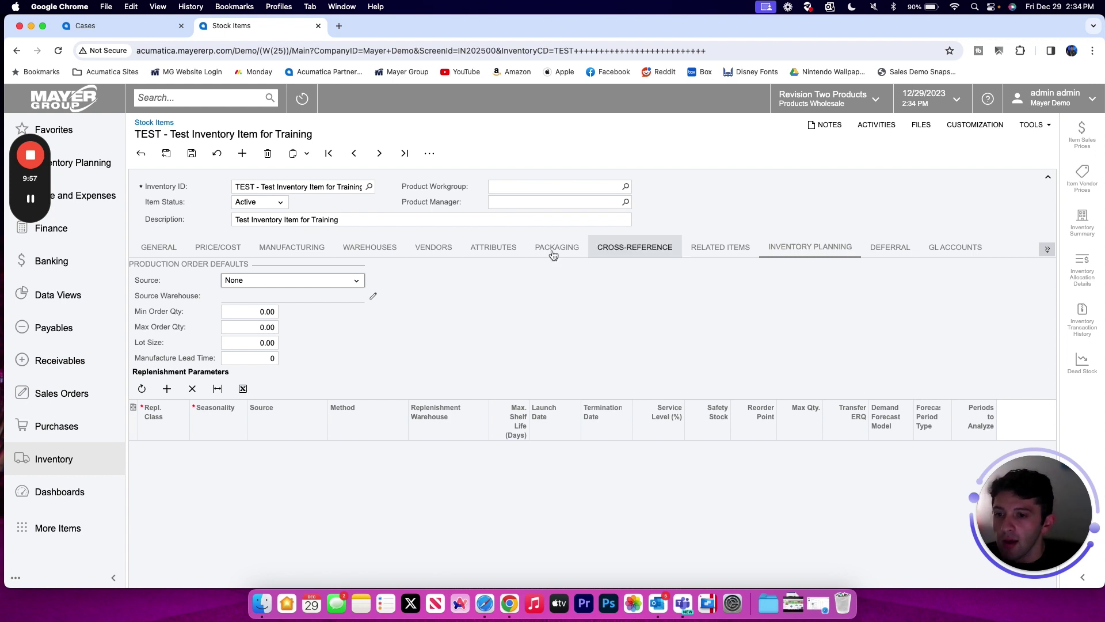
# Leave the production order Source at None and try adding a replenishment parameters row.
pyautogui.click(289, 281)
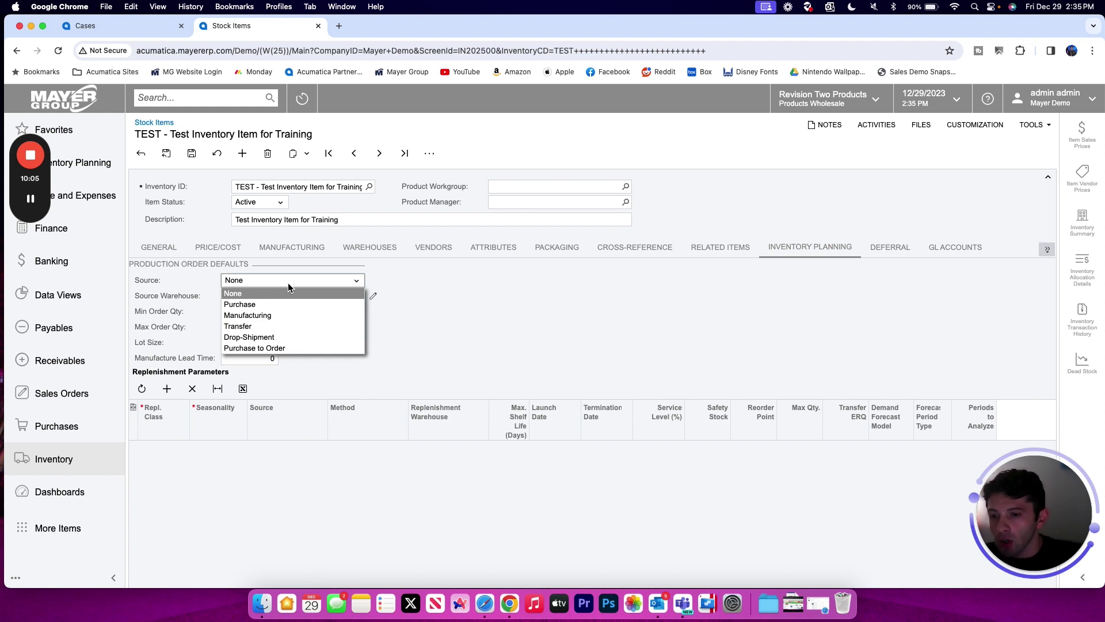
pyautogui.click(161, 281)
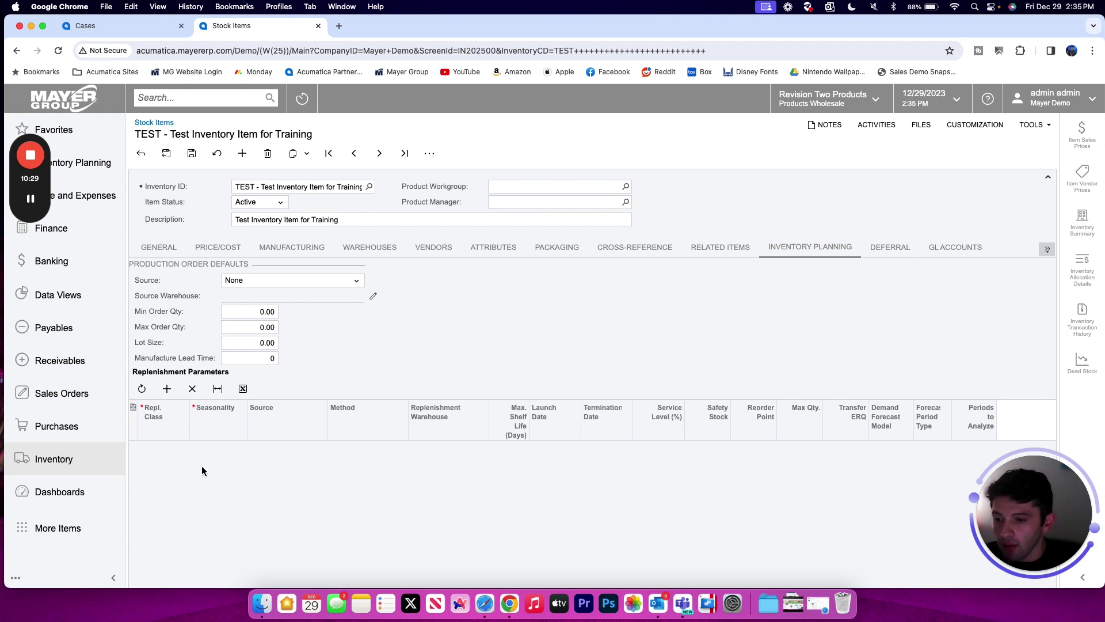
pyautogui.click(165, 389)
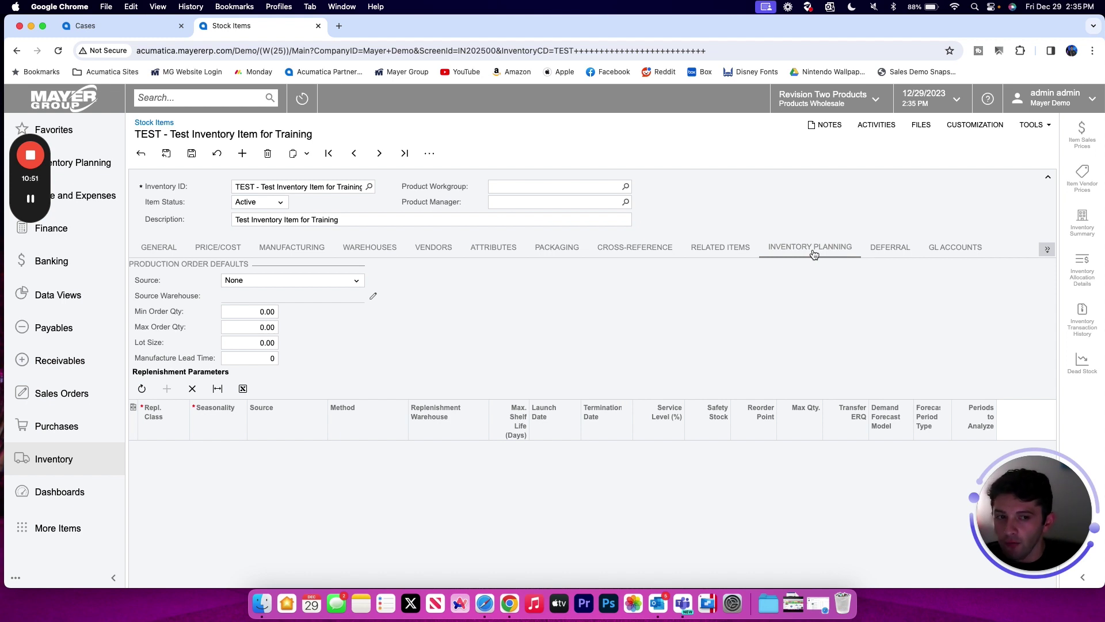
# Browse deferral codes 12M, INS12M and MDA, leaving TEST's deferral code unassigned.
pyautogui.click(892, 250)
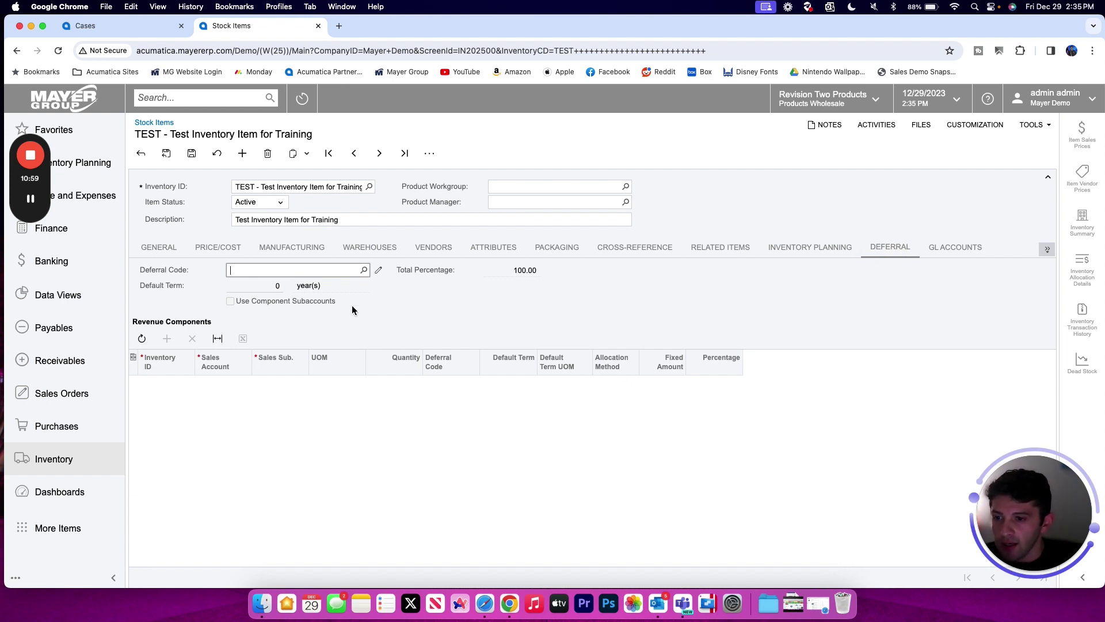
pyautogui.click(364, 270)
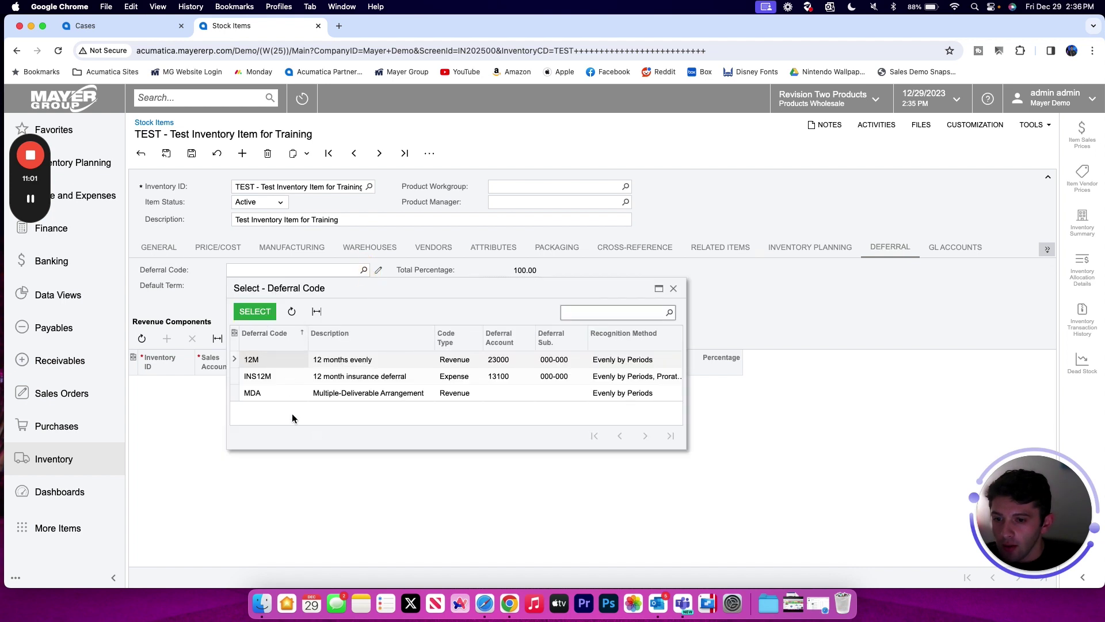
pyautogui.click(677, 288)
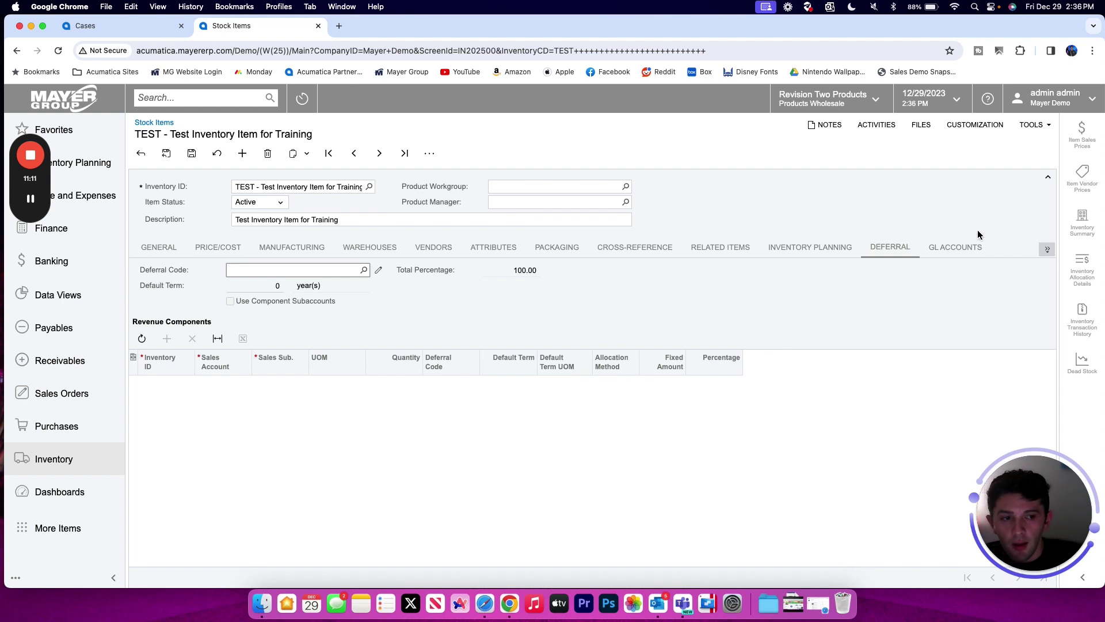
# Open the ALLOTHER item class and AOL posting class to review the posting class's GL accounts.
pyautogui.click(960, 247)
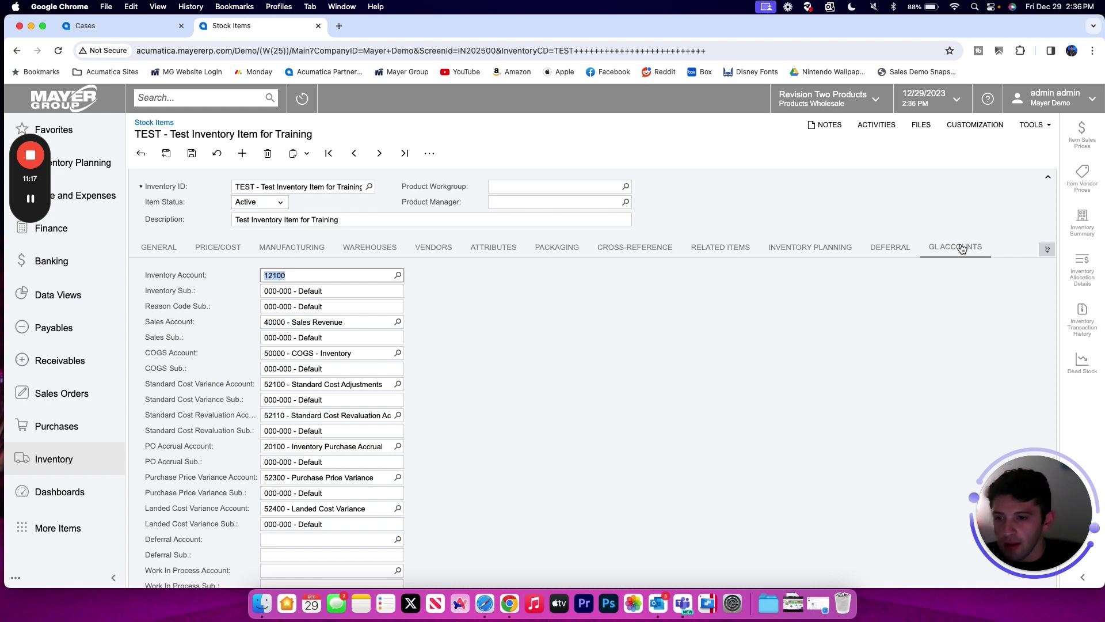
pyautogui.click(141, 252)
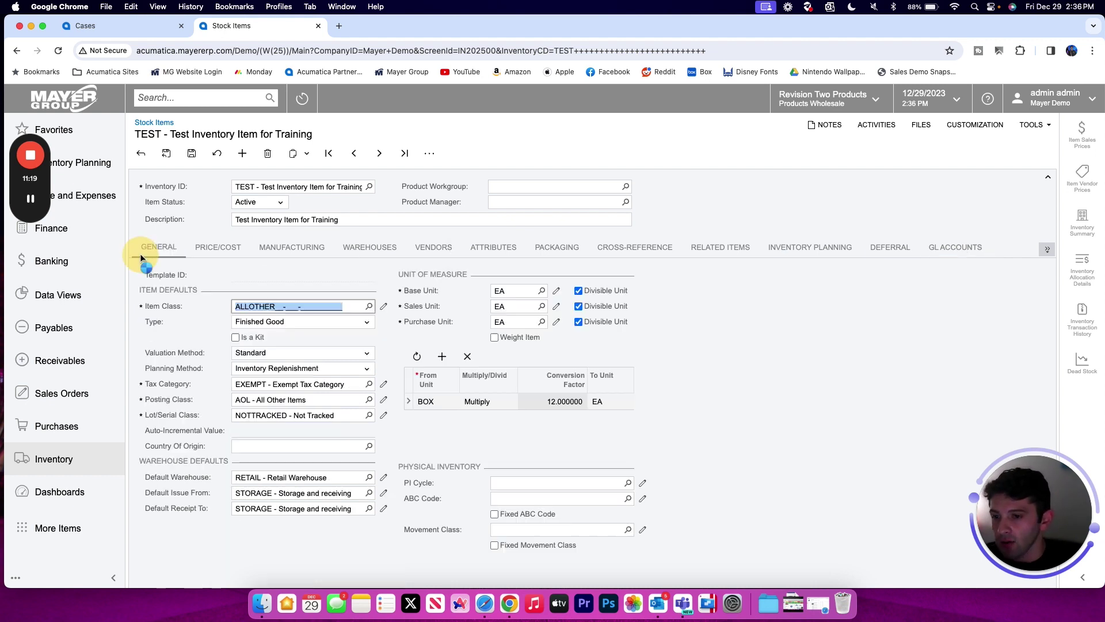
pyautogui.click(384, 307)
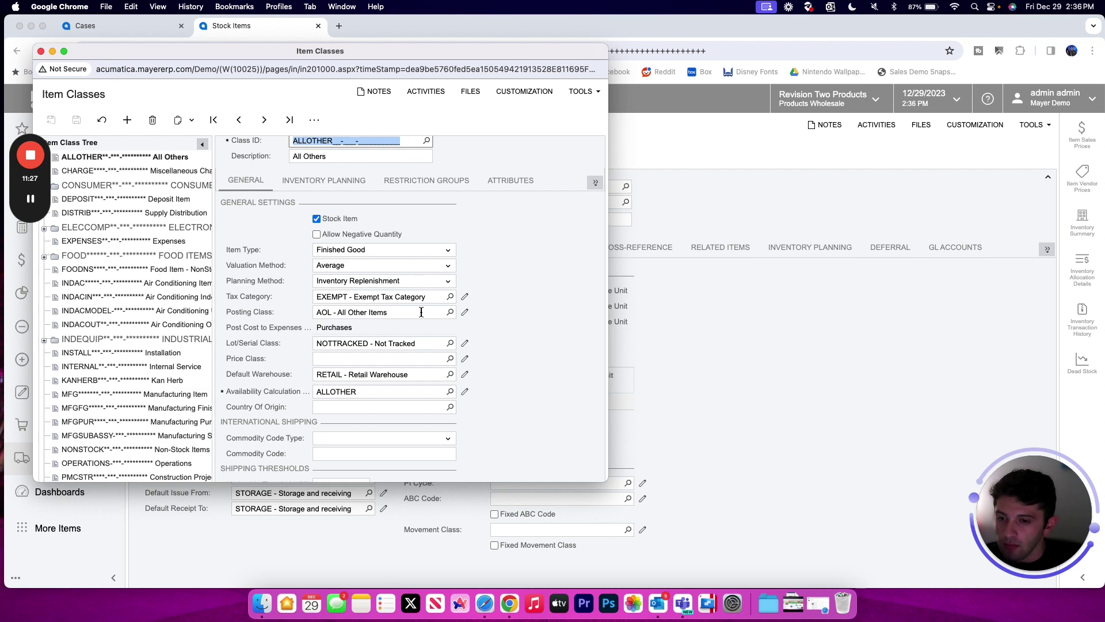
pyautogui.click(465, 312)
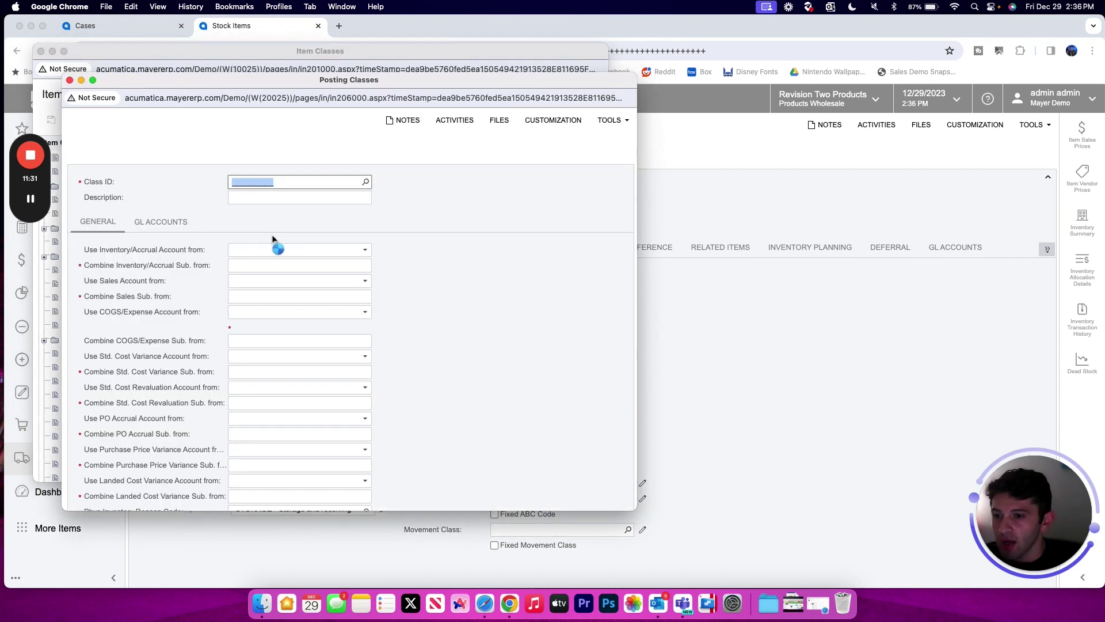
pyautogui.click(165, 221)
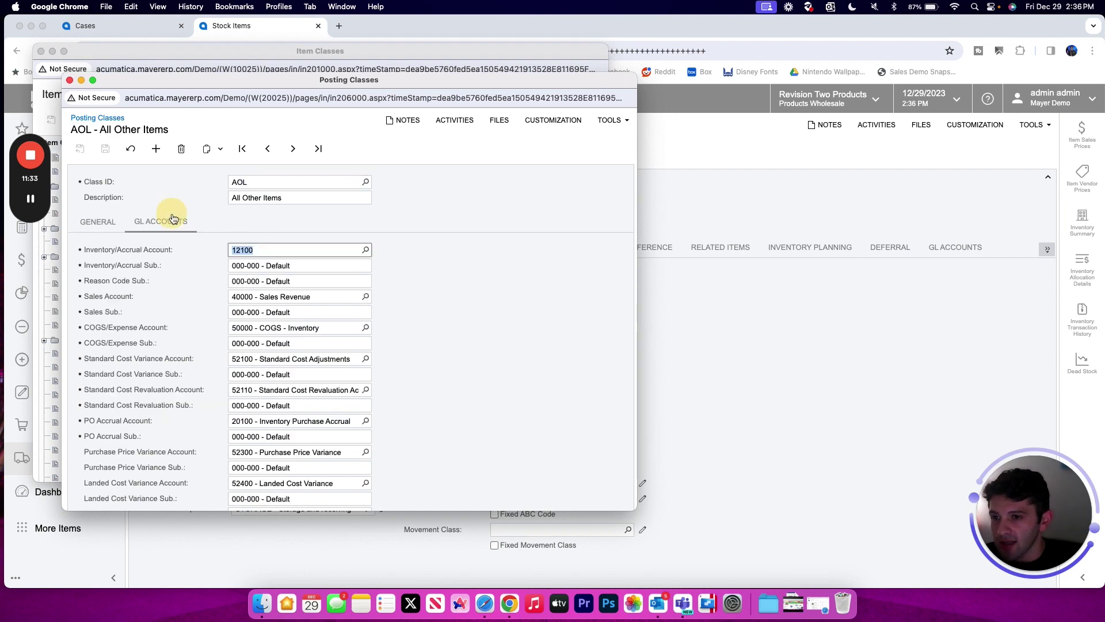
pyautogui.scroll(-2, 200, 292)
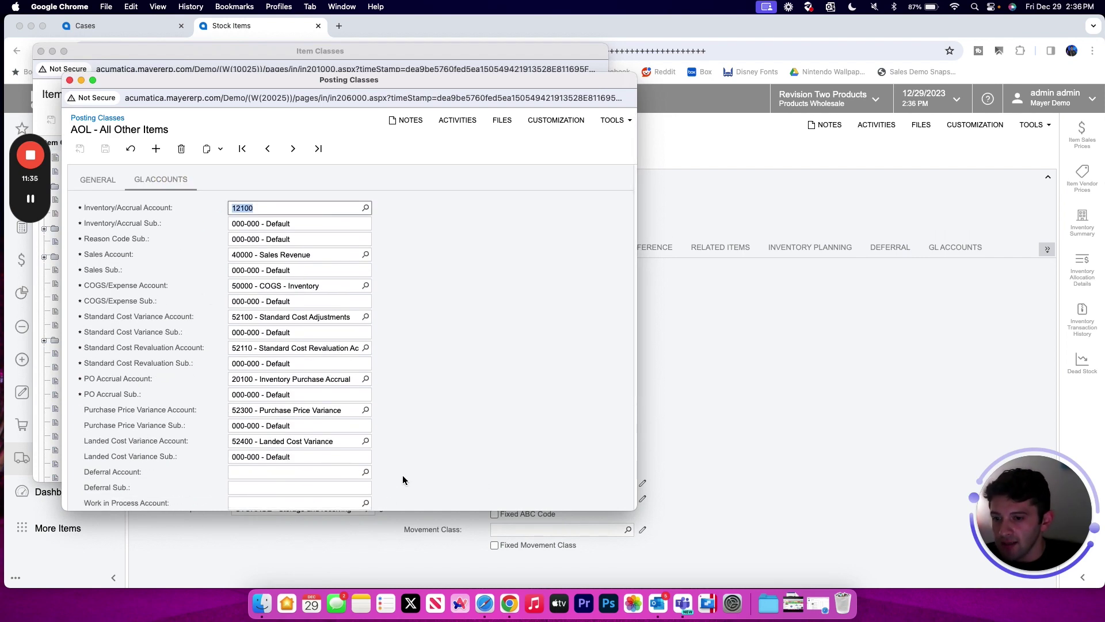
pyautogui.click(69, 80)
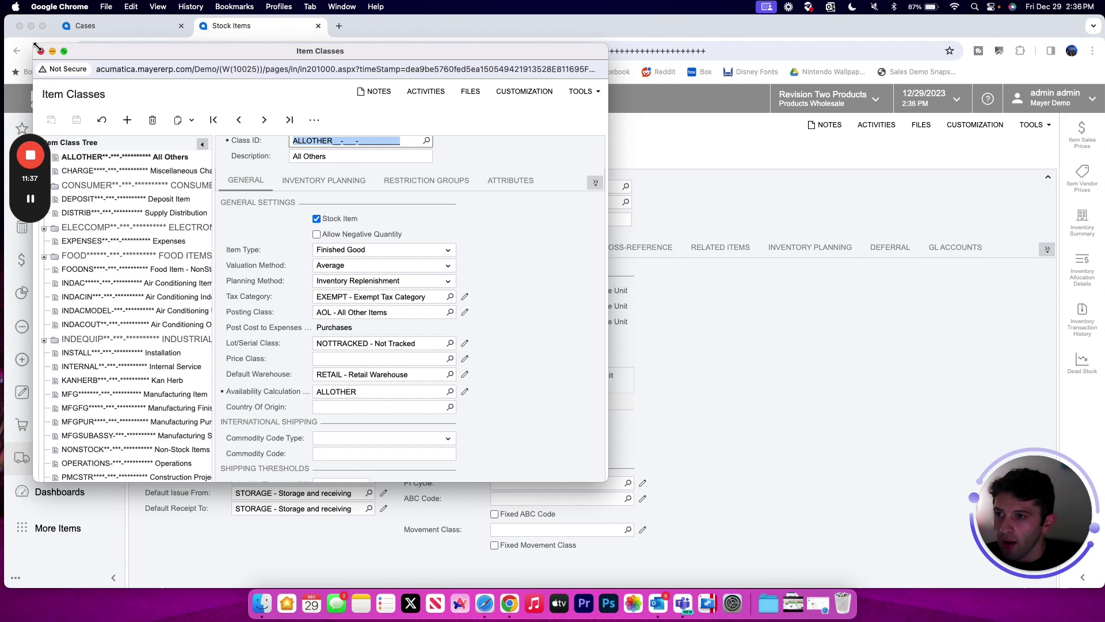
pyautogui.click(41, 50)
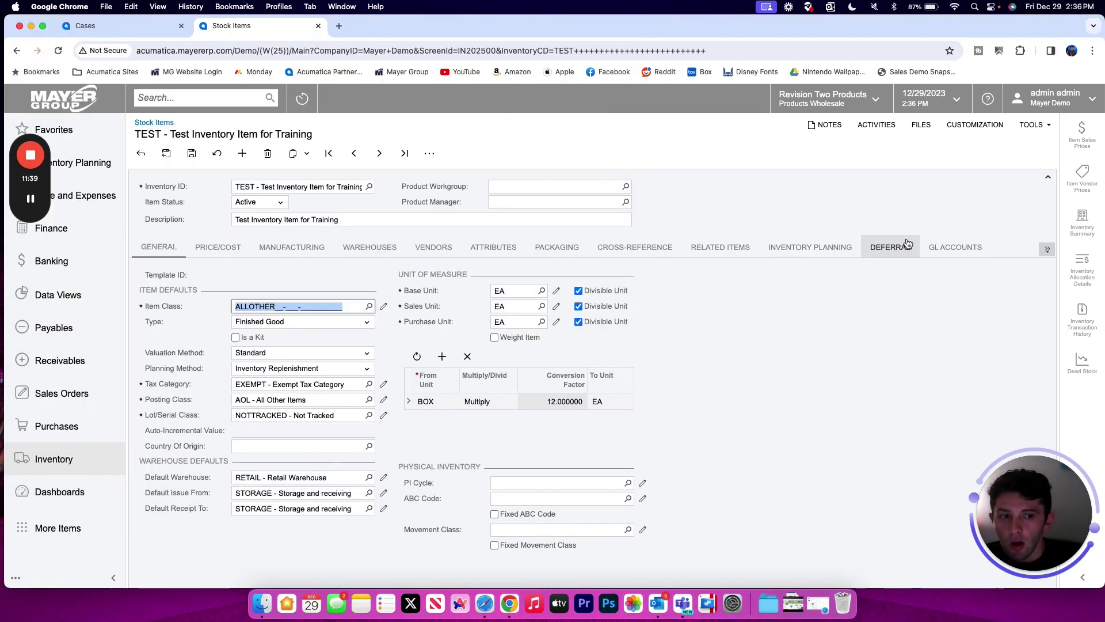
# Review TEST's GL accounts: inventory 12100, sales 40000, COGS 50000, no deferral account.
pyautogui.click(950, 246)
pyautogui.scroll(-1, 925, 257)
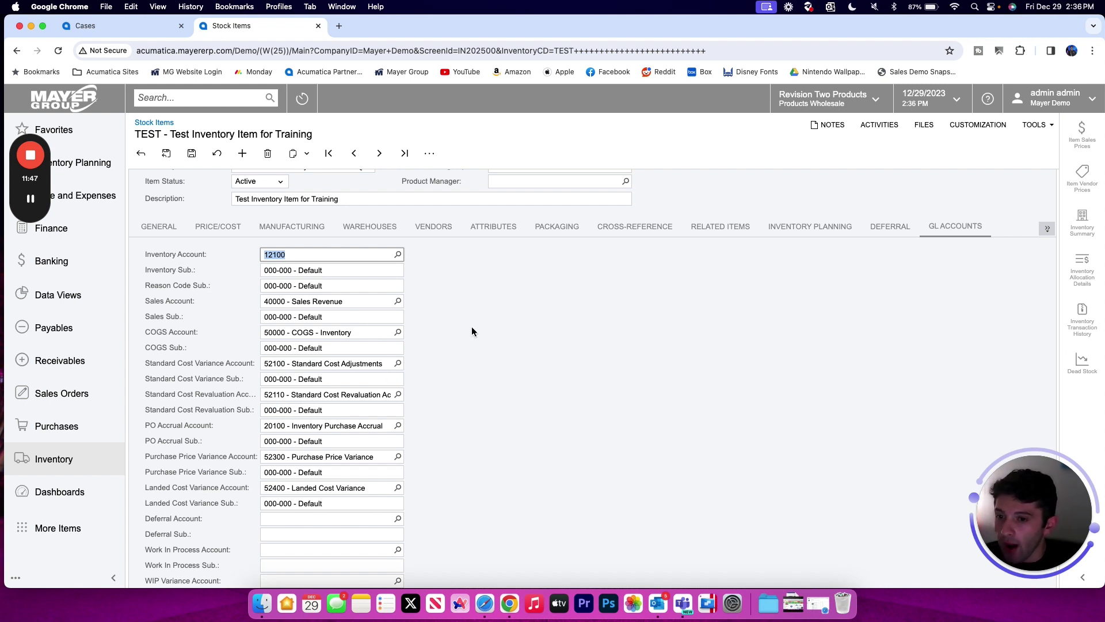
pyautogui.scroll(1, 471, 327)
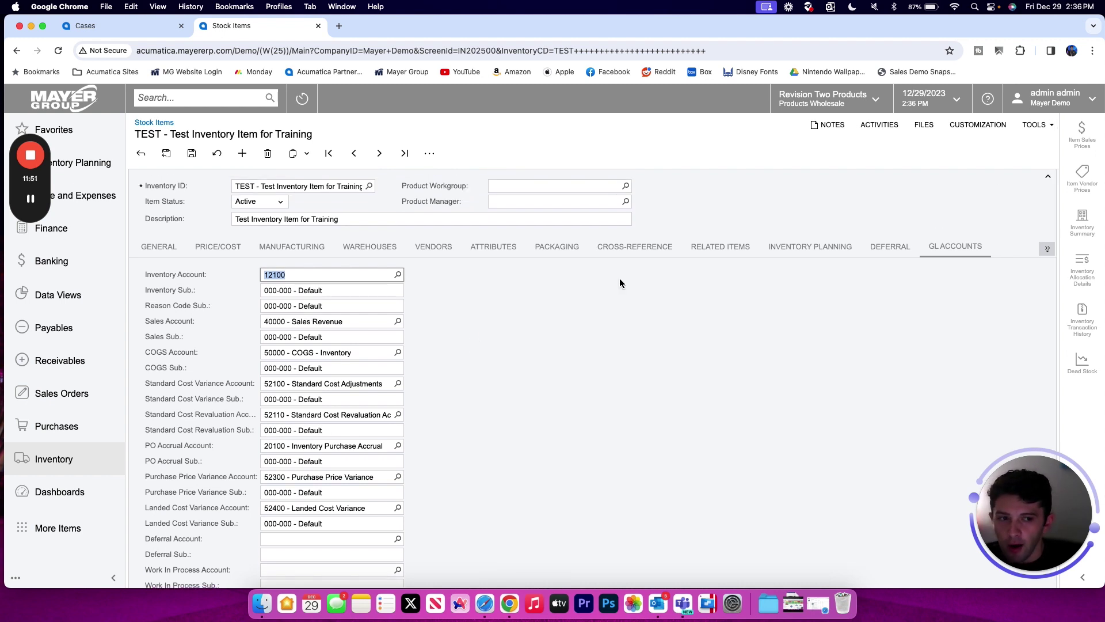
# Check TEST's service management settings and four restriction groups, only International Customer Access active.
pyautogui.click(1048, 249)
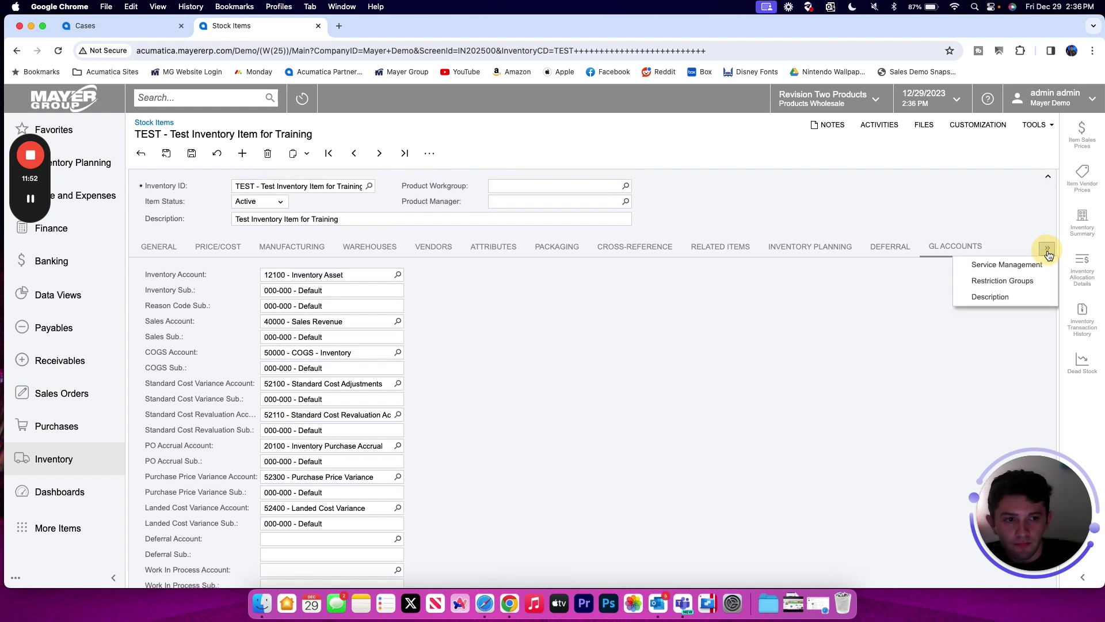
pyautogui.click(999, 264)
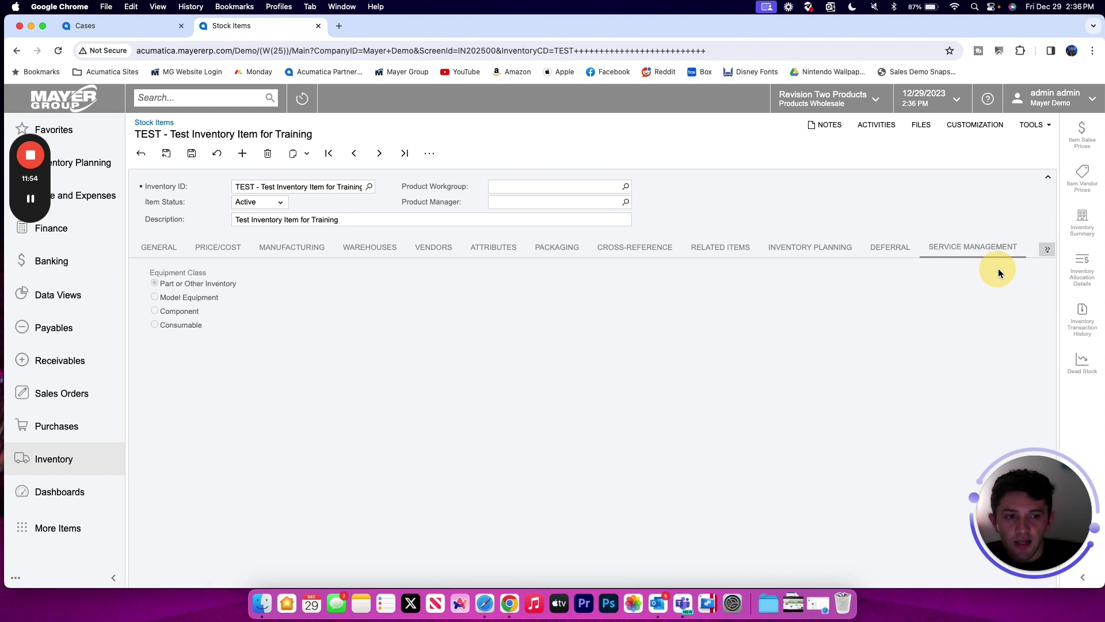
pyautogui.click(1048, 251)
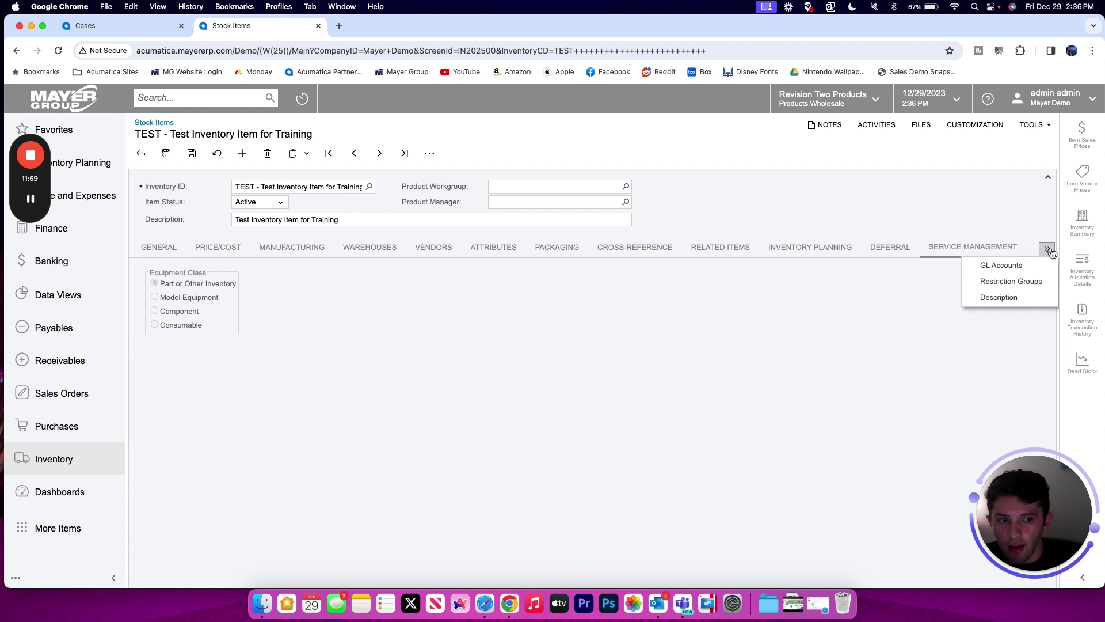
pyautogui.click(1027, 281)
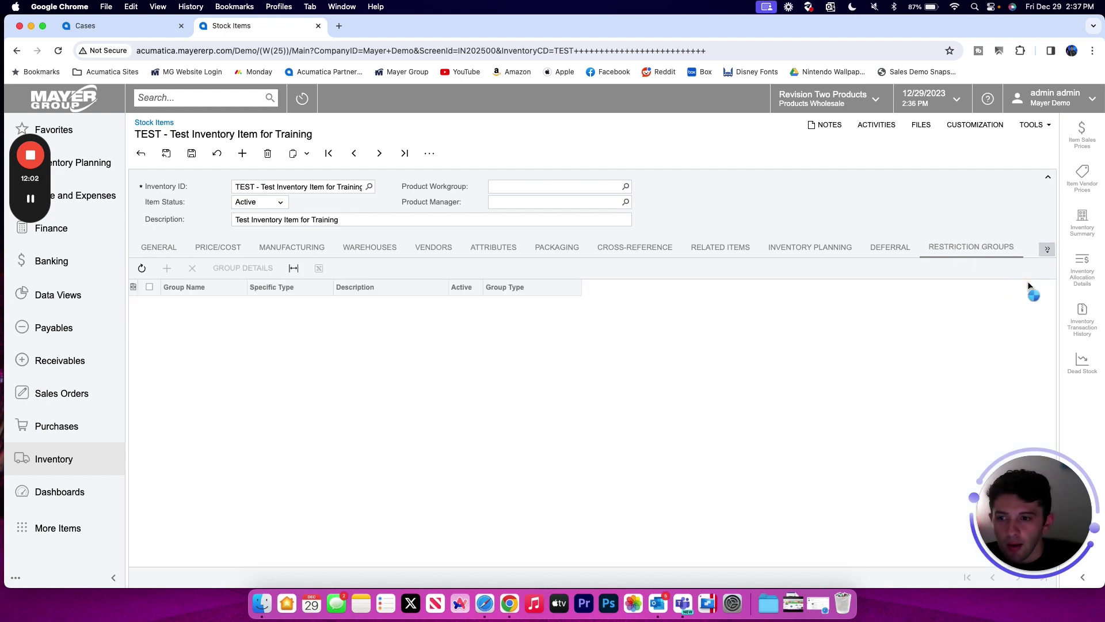
pyautogui.click(1047, 250)
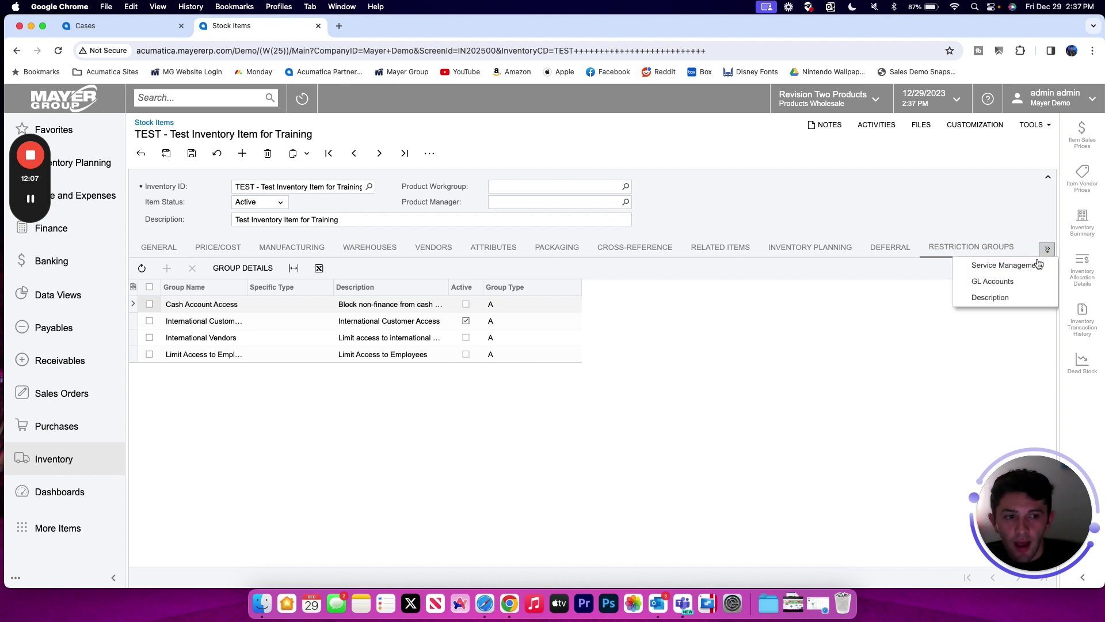
# Open the Description section and click into the short description and the empty rich-text editor.
pyautogui.click(999, 303)
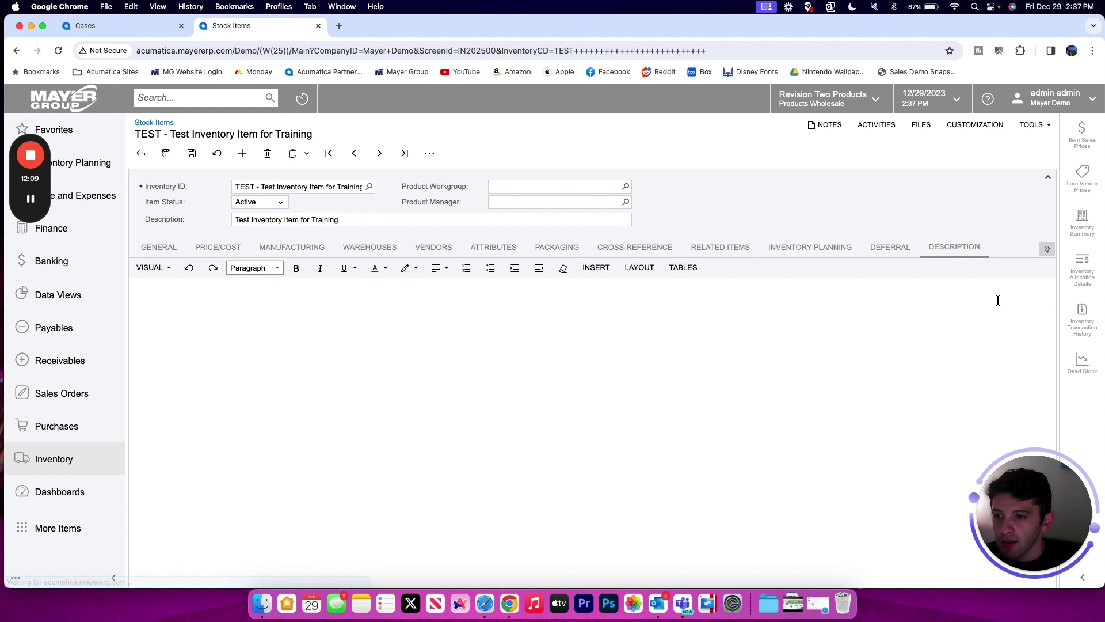
pyautogui.click(294, 222)
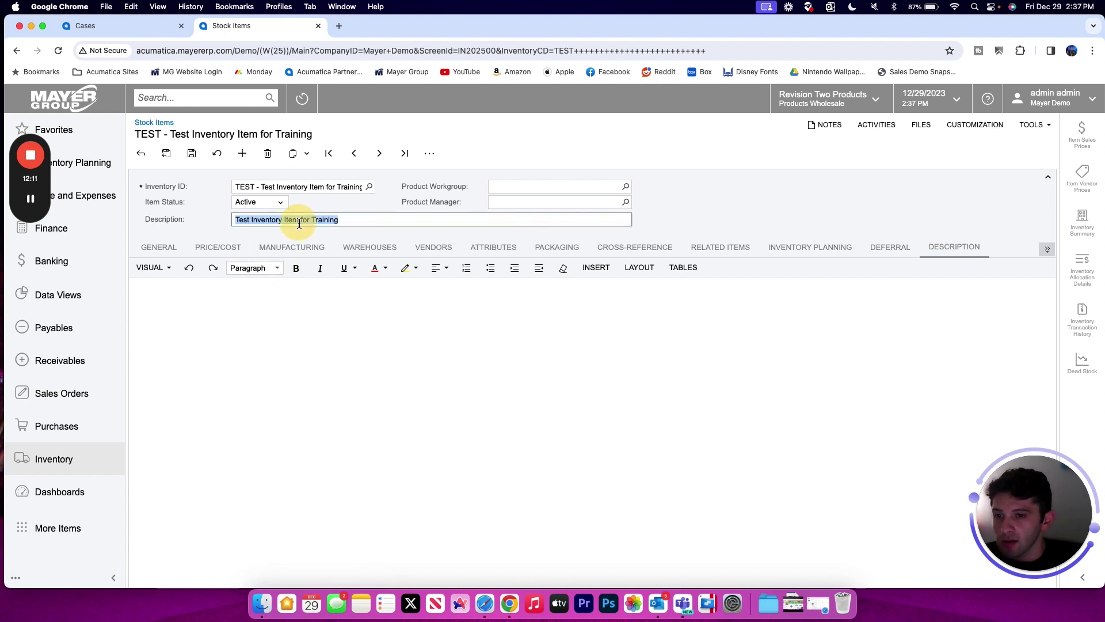
pyautogui.click(377, 425)
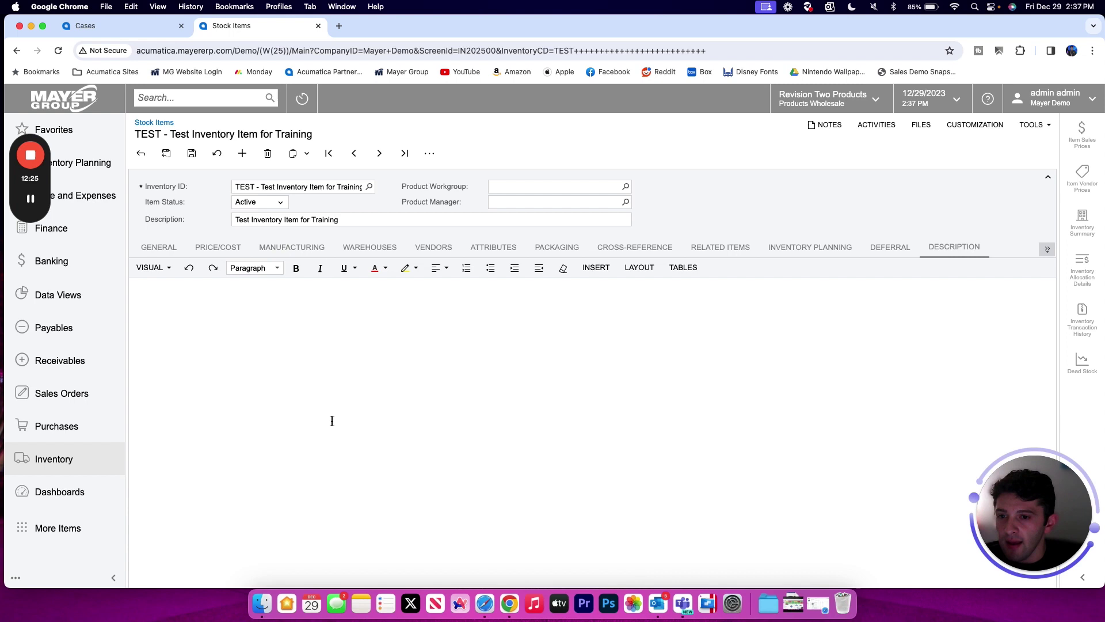
pyautogui.click(345, 221)
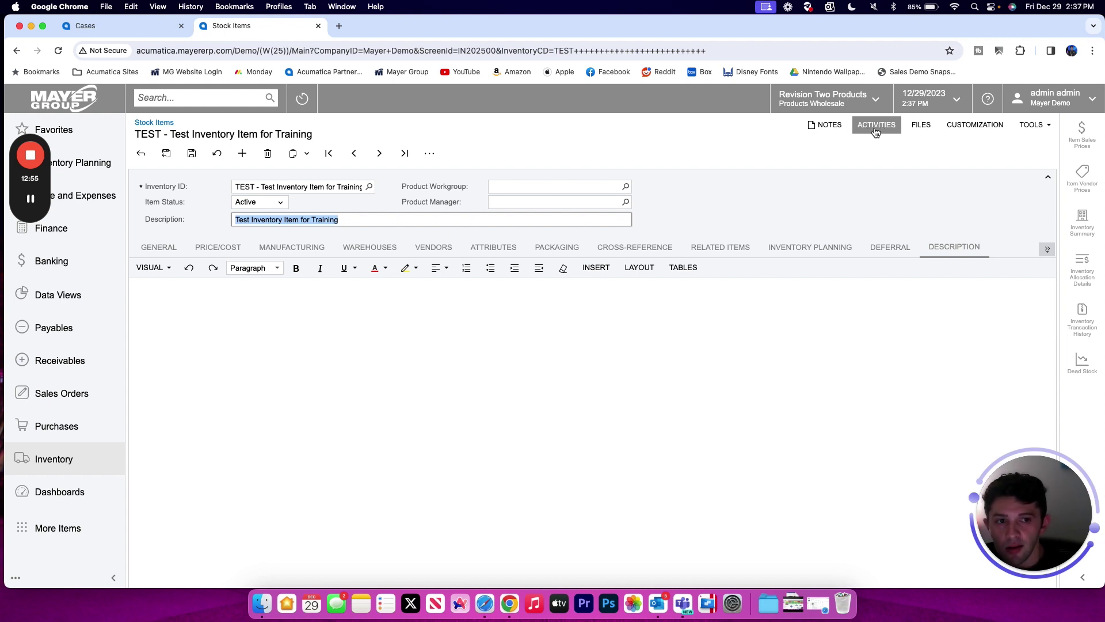
pyautogui.click(831, 124)
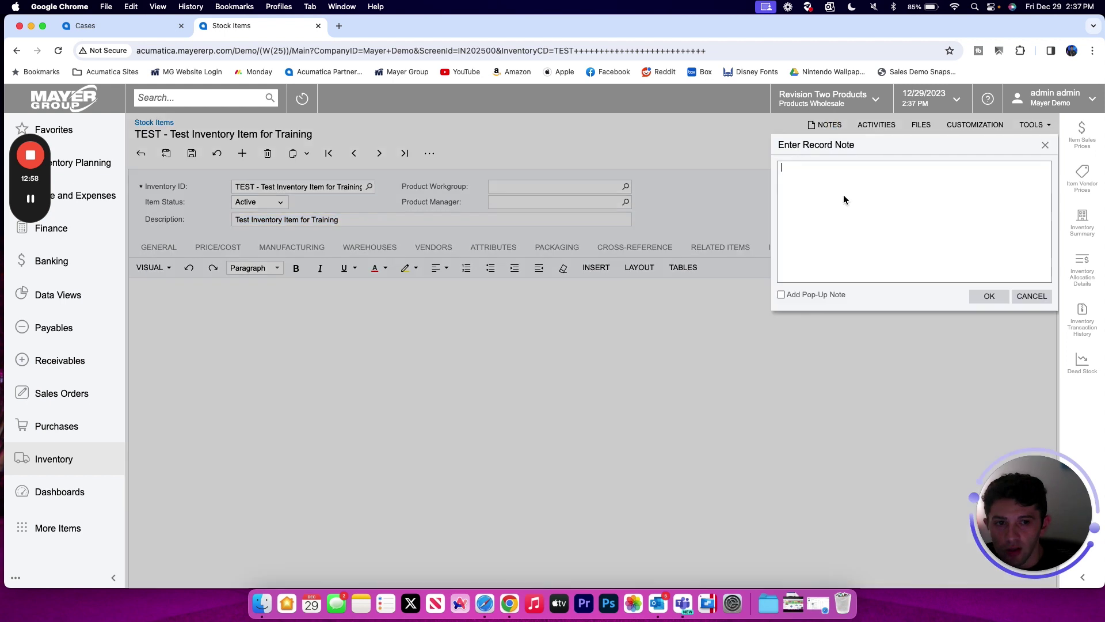
pyautogui.click(920, 237)
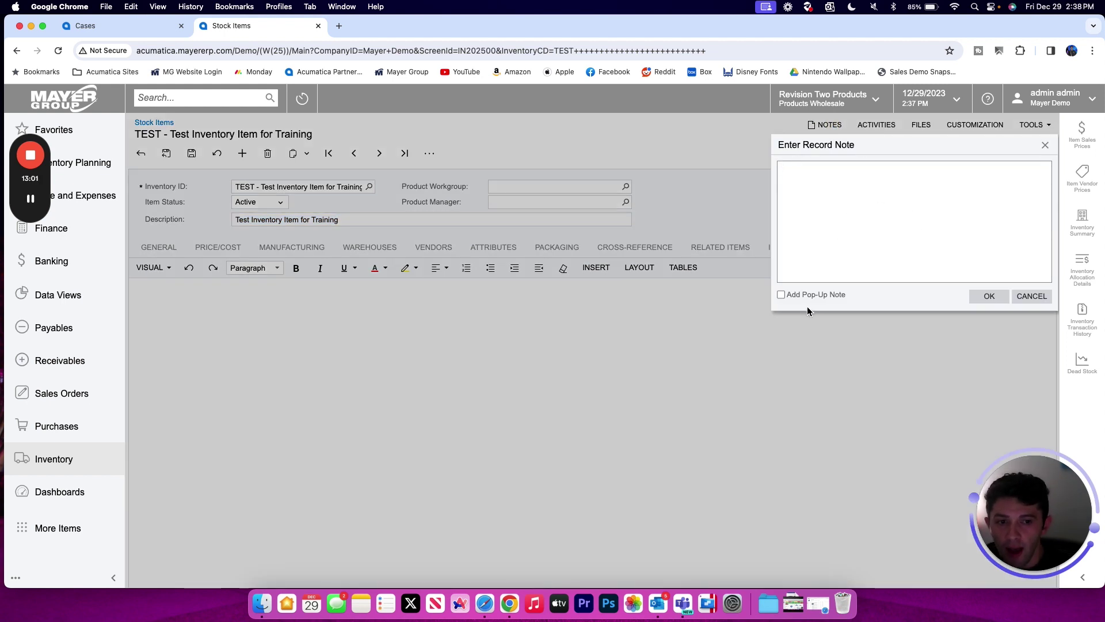
pyautogui.click(817, 296)
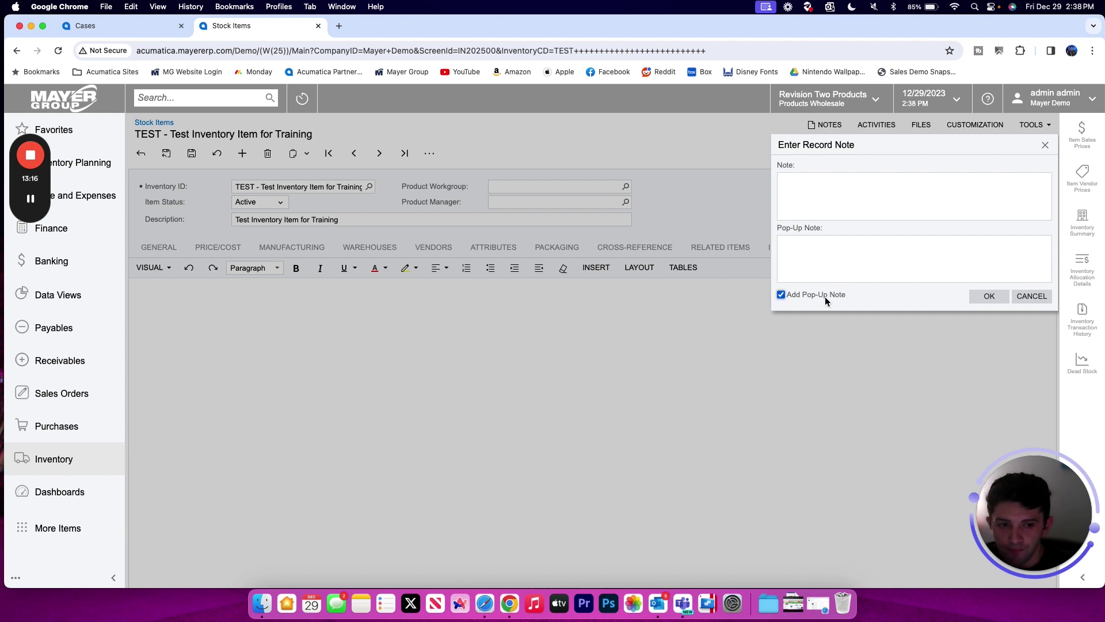
pyautogui.click(824, 296)
pyautogui.click(1031, 295)
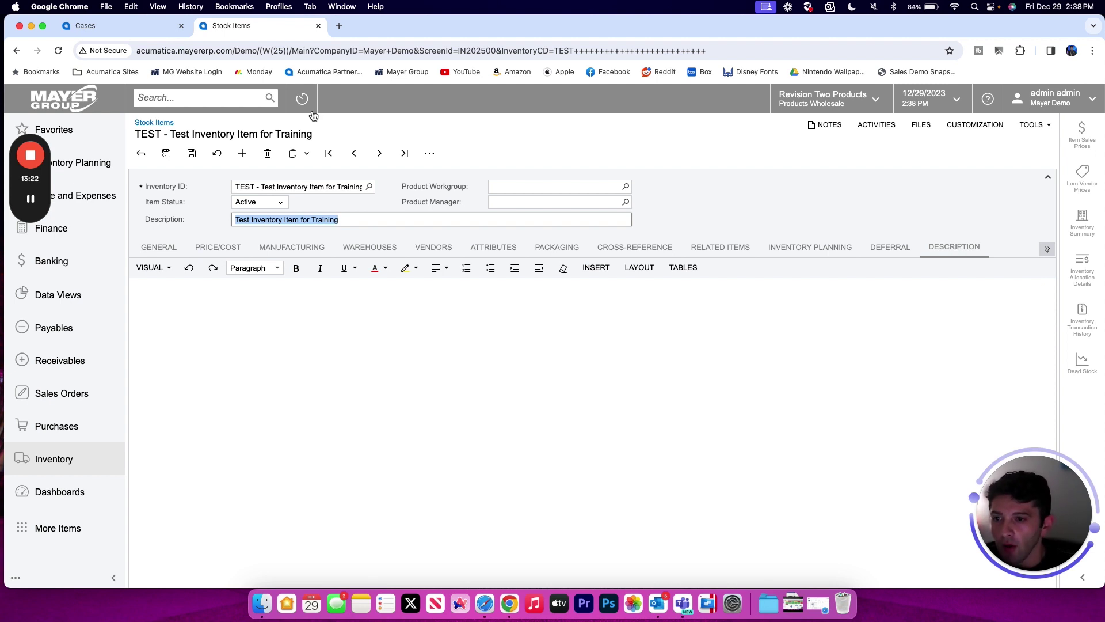
# Go back to General, then show Price/Cost with default price 15.00 and pending cost 5.00.
pyautogui.click(160, 248)
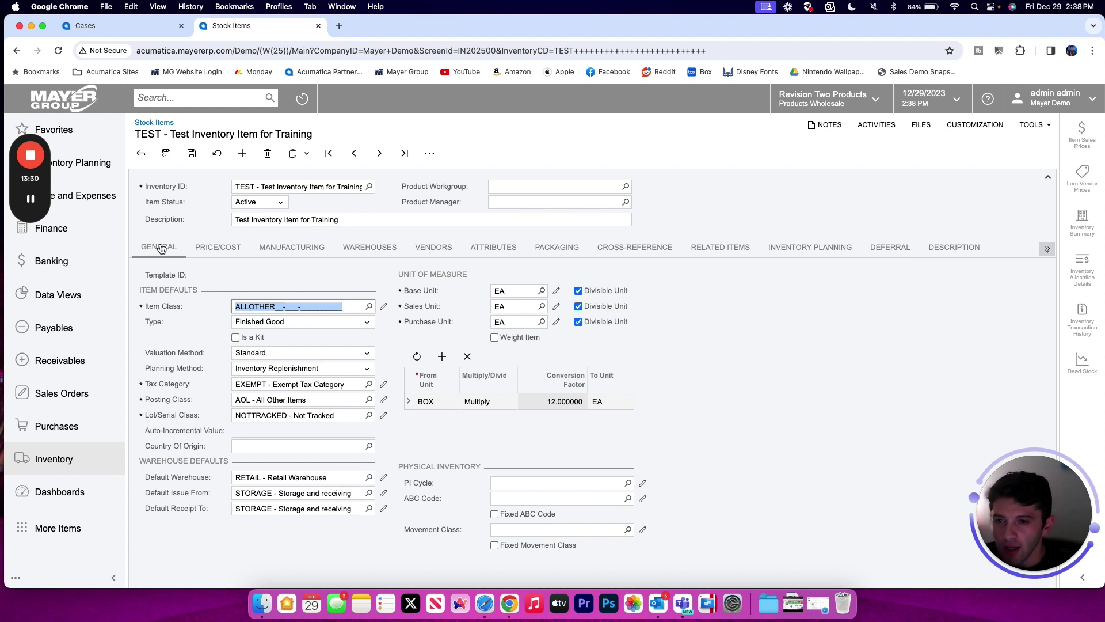
pyautogui.click(210, 249)
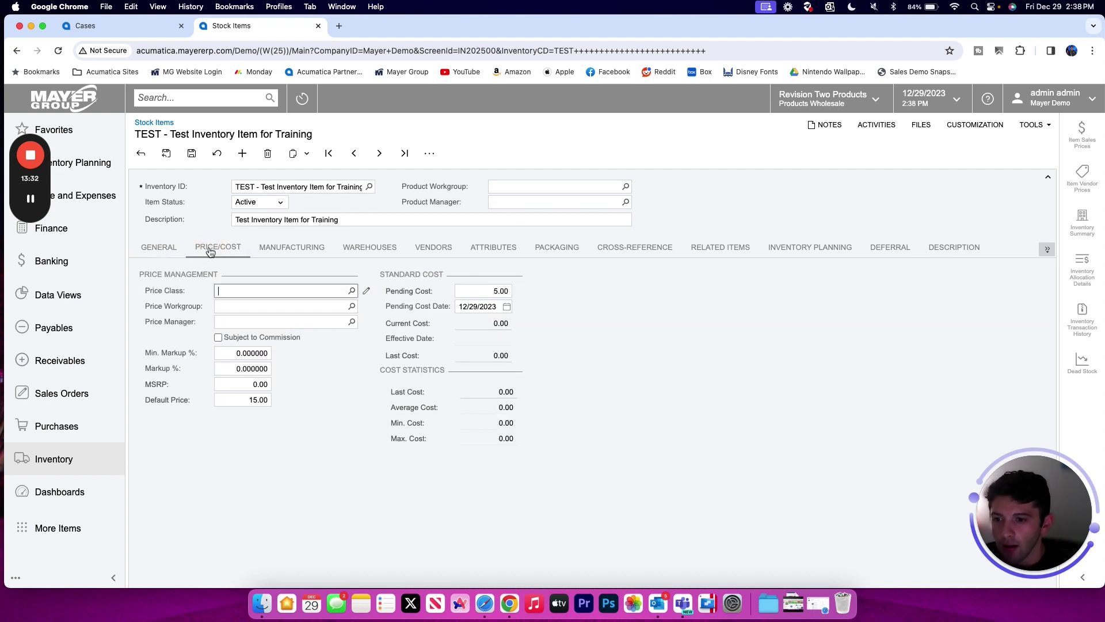